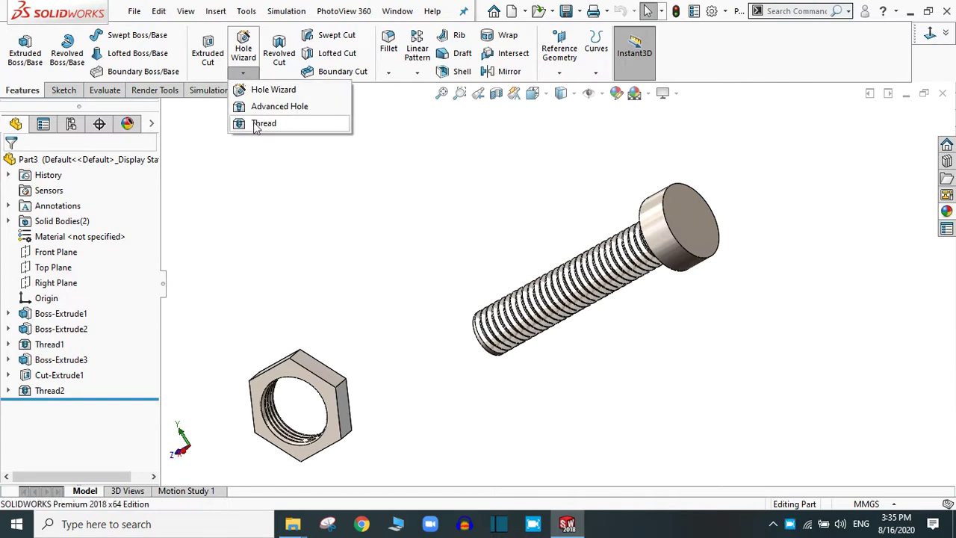
Examine the finished threaded bolt and hexagonal nut from several angles.
{"action": "scroll", "coordinate": [389, 275], "scroll_direction": "up", "scroll_amount": 2}
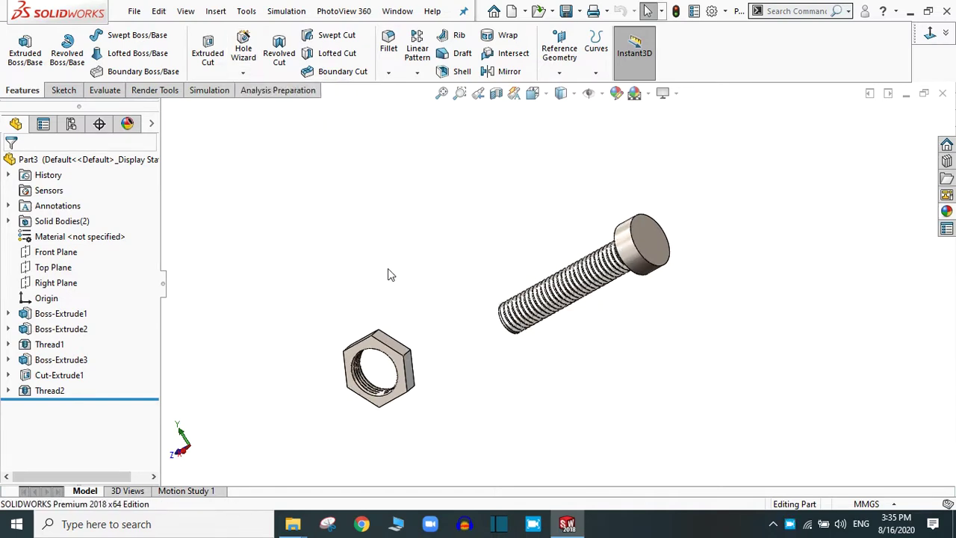
{"action": "middle_click_drag", "start_coordinate": [522, 389], "coordinate": [531, 316]}
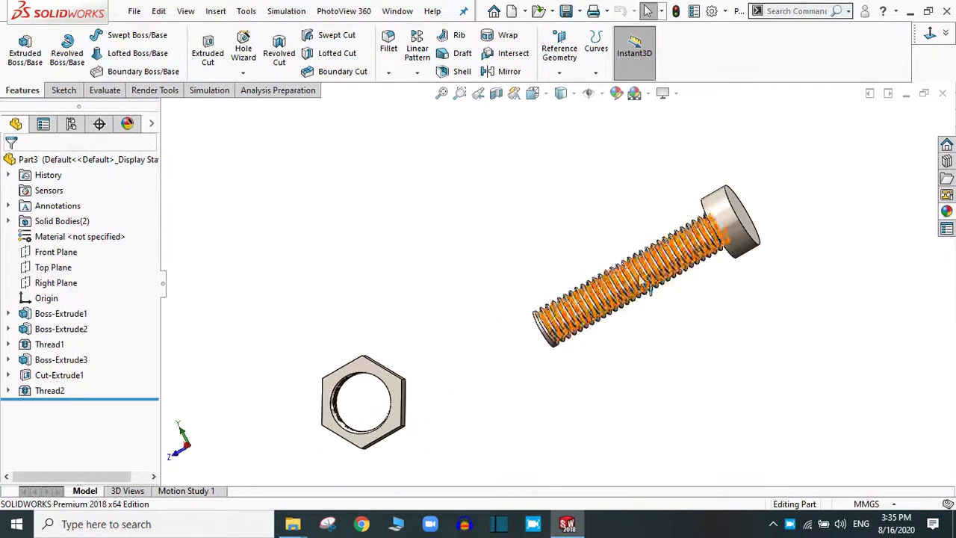
{"action": "middle_click_drag", "start_coordinate": [694, 359], "coordinate": [670, 325]}
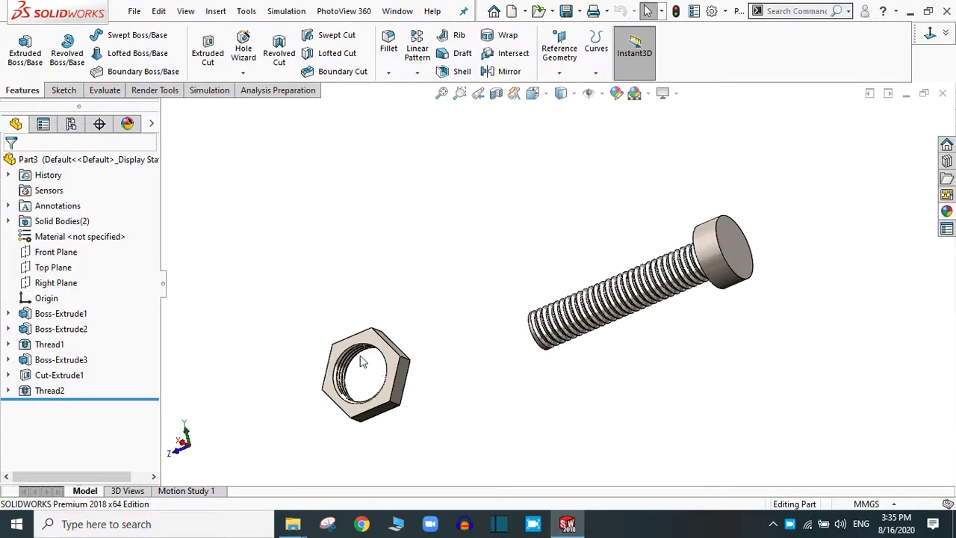
{"action": "middle_click_drag", "start_coordinate": [483, 401], "coordinate": [483, 431]}
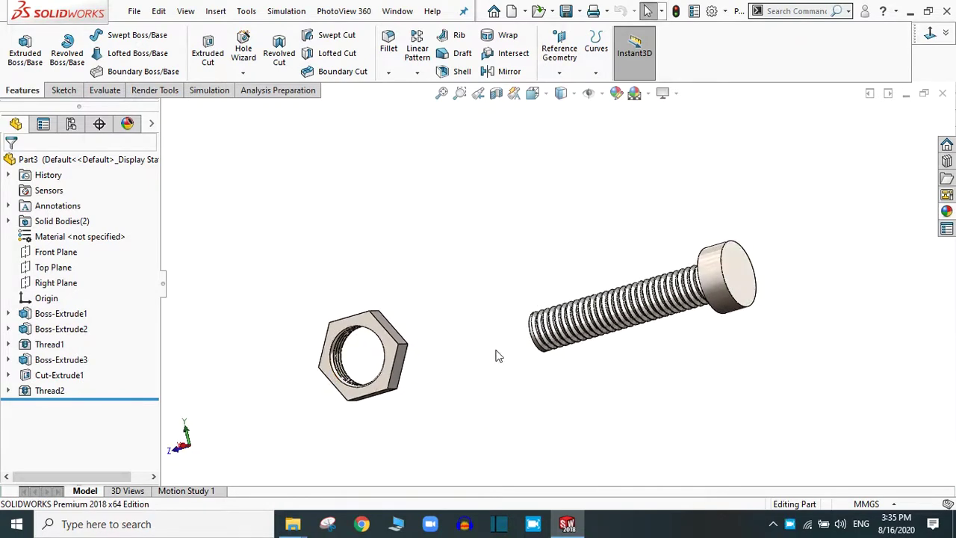
{"action": "middle_click_drag", "start_coordinate": [431, 374], "coordinate": [470, 322]}
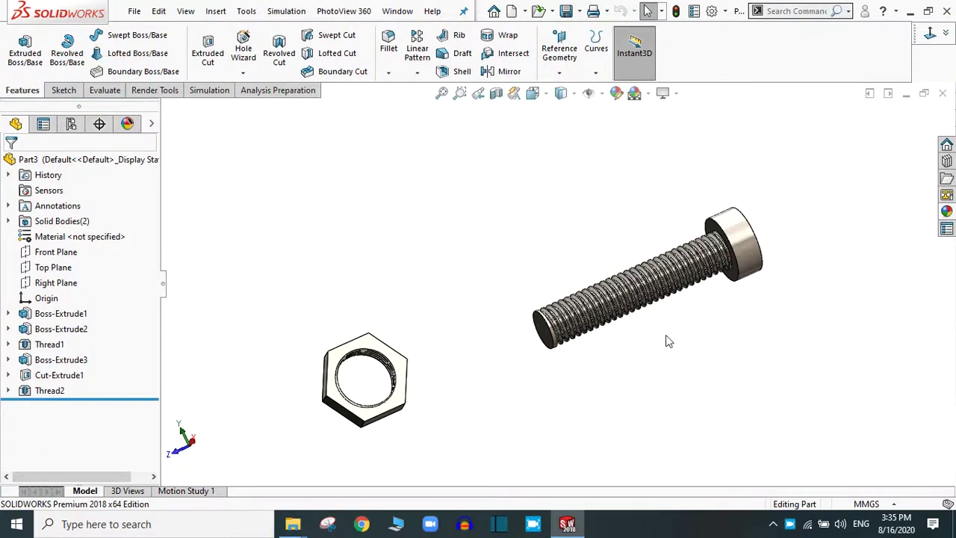
{"action": "middle_click_drag", "start_coordinate": [722, 315], "coordinate": [674, 335]}
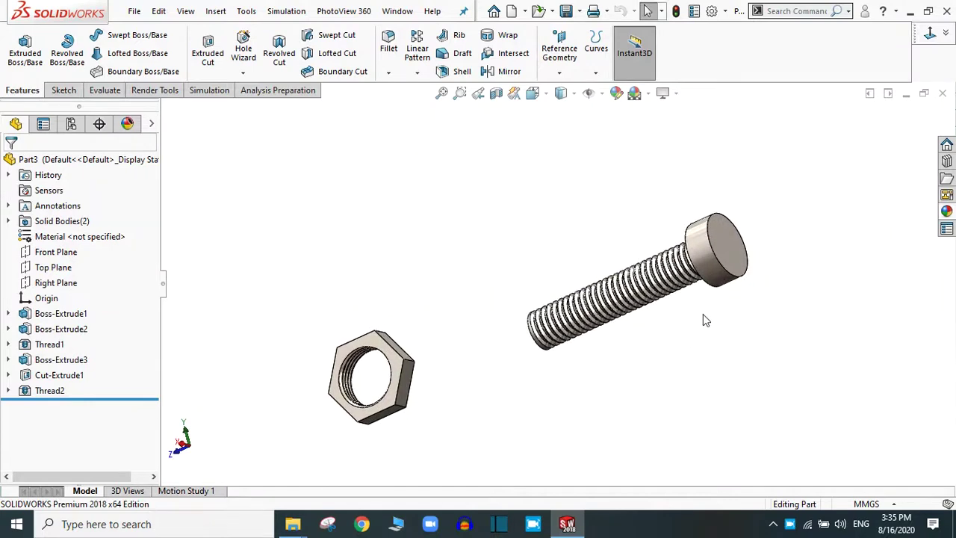
{"action": "middle_click_drag", "start_coordinate": [705, 319], "coordinate": [709, 308]}
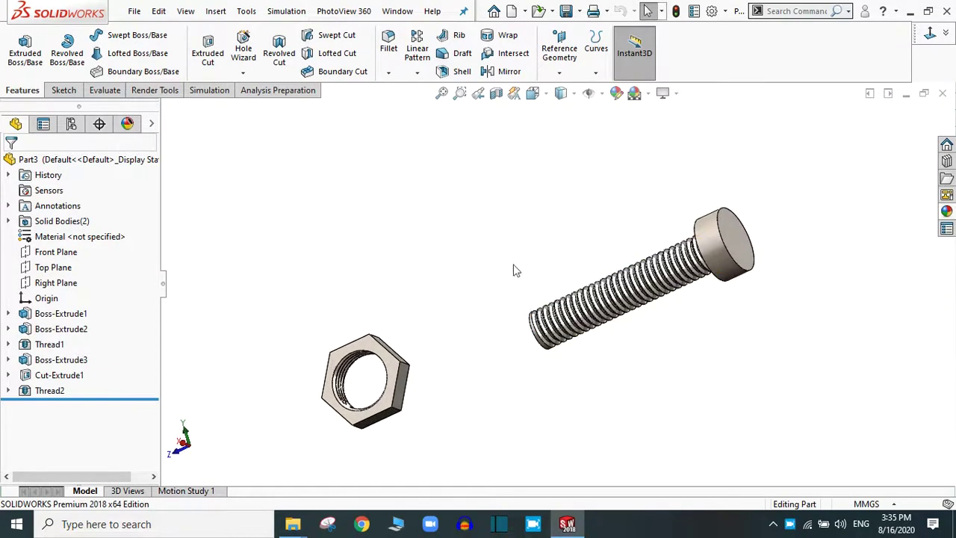
{"action": "left_click", "coordinate": [245, 75]}
Replace the open bolt-and-nut part with a new part document and give it a plain white background.
{"action": "left_click", "coordinate": [941, 94]}
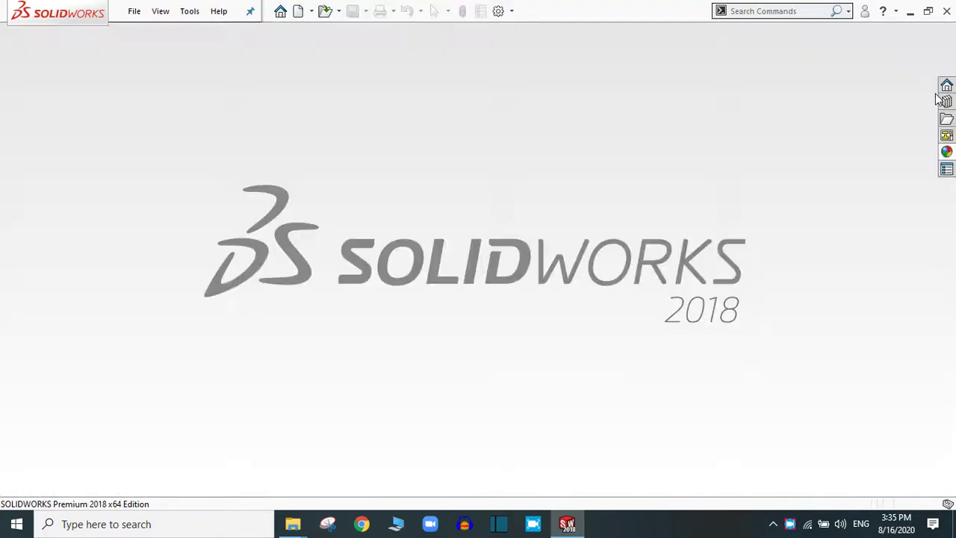
{"action": "left_click", "coordinate": [134, 12]}
{"action": "left_click", "coordinate": [251, 106]}
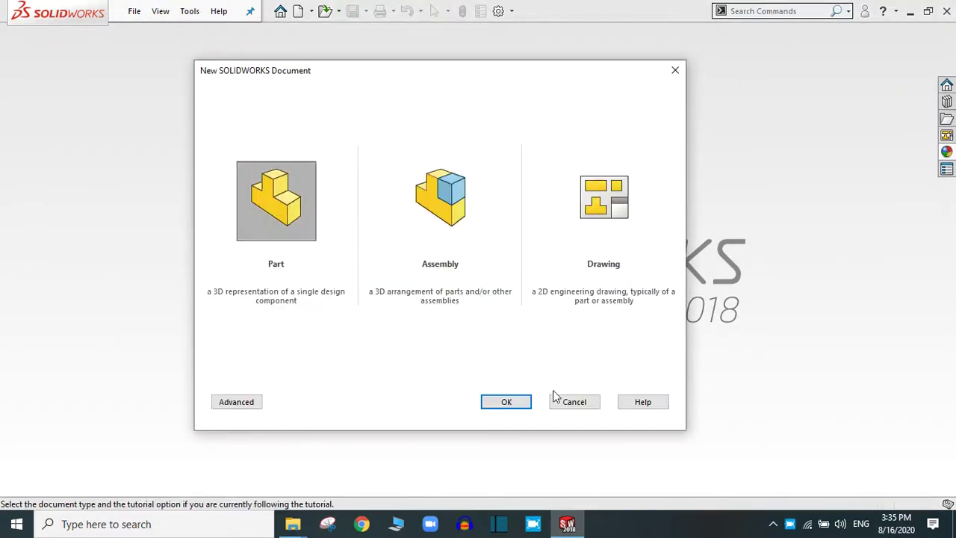
{"action": "left_click", "coordinate": [507, 408]}
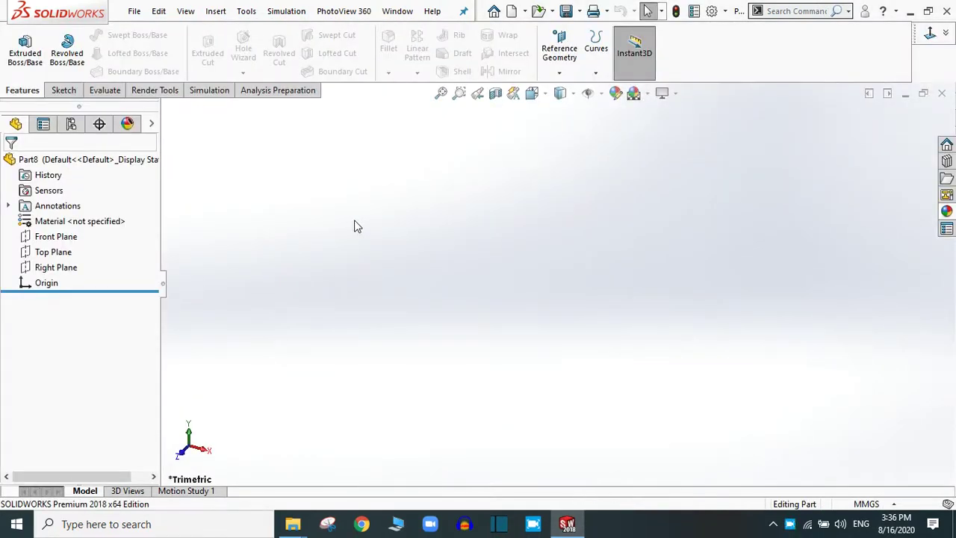
{"action": "left_click", "coordinate": [646, 94]}
{"action": "left_click", "coordinate": [655, 127]}
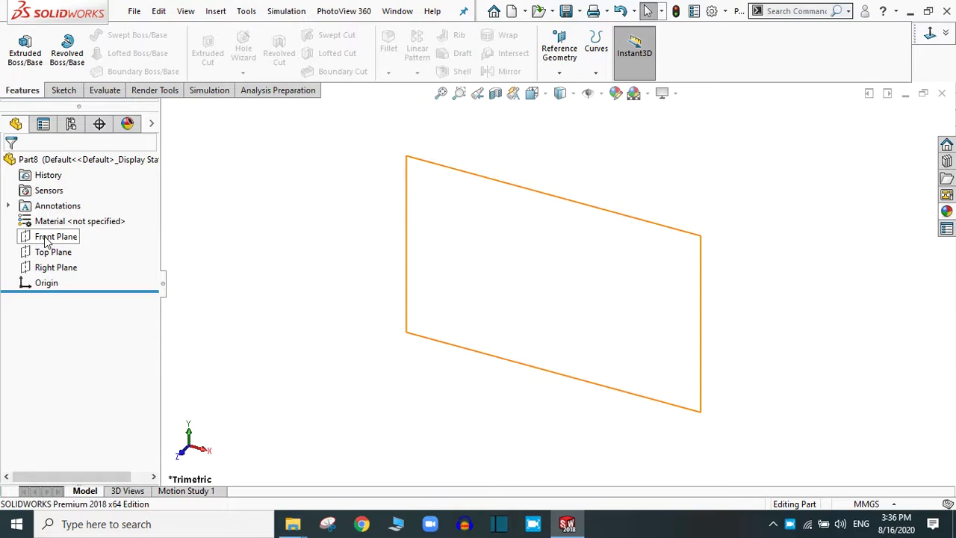
Sketch a circle about 44 mm in diameter on the Front Plane, centred on the origin.
{"action": "left_click", "coordinate": [46, 241]}
{"action": "left_click", "coordinate": [59, 214]}
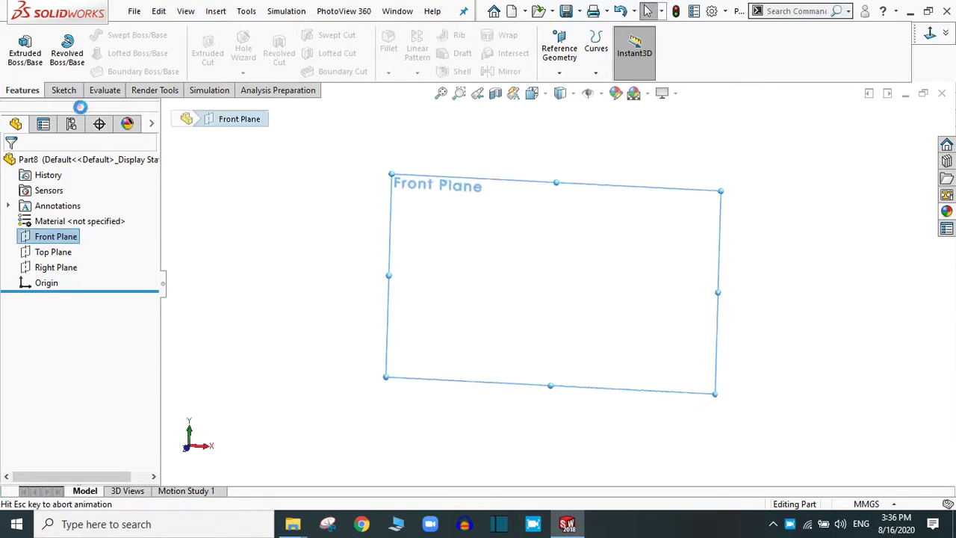
{"action": "left_click", "coordinate": [120, 36]}
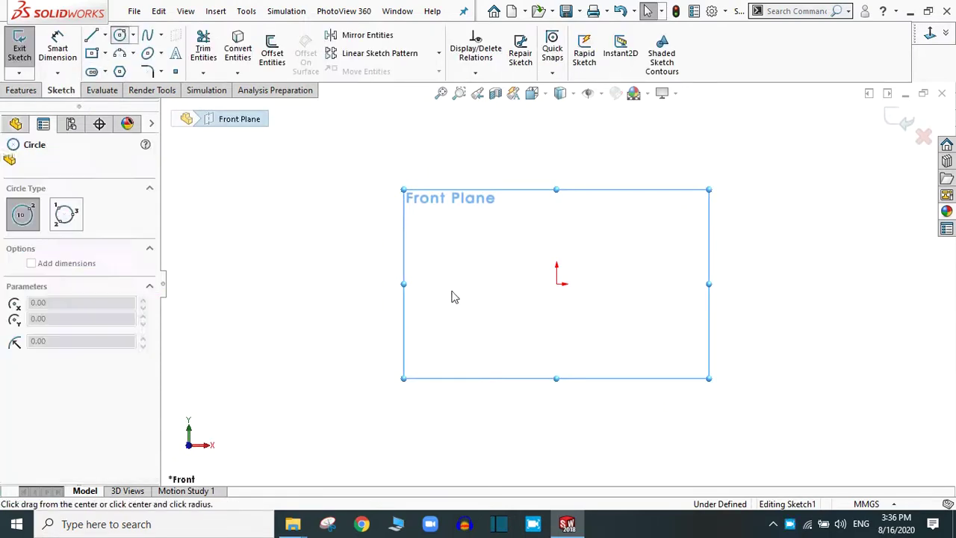
{"action": "left_click", "coordinate": [557, 284]}
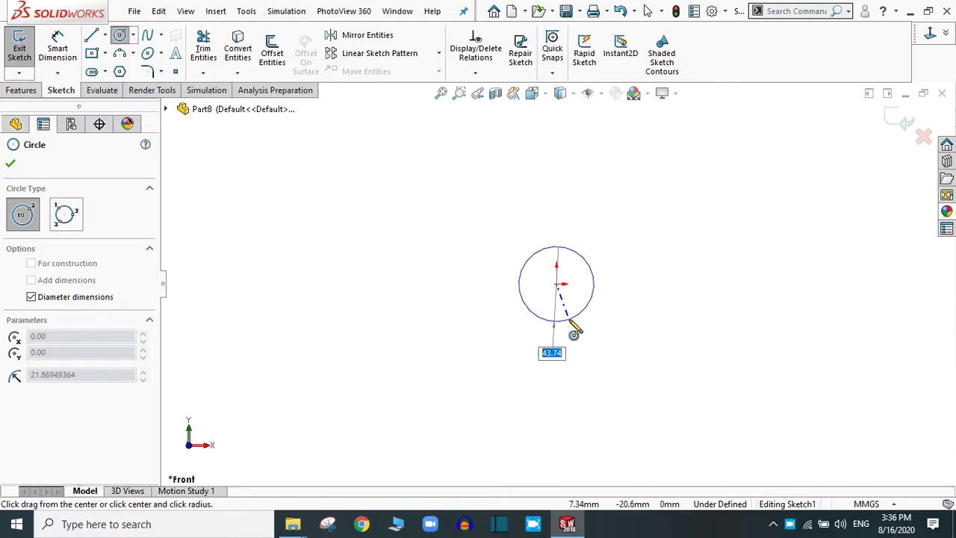
{"action": "left_click", "coordinate": [572, 321]}
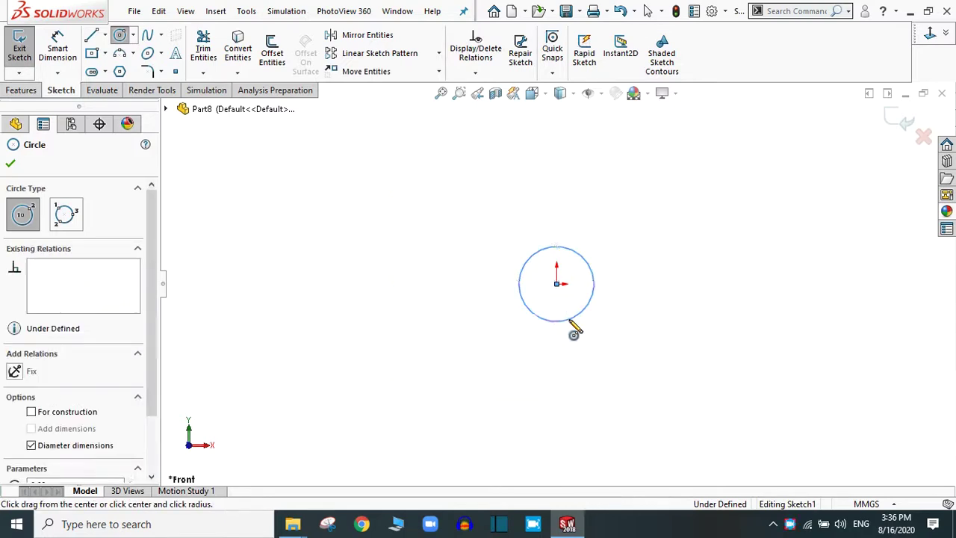
Dimension the circle's diameter to 12 mm.
{"action": "left_click", "coordinate": [58, 48]}
{"action": "left_click", "coordinate": [541, 251]}
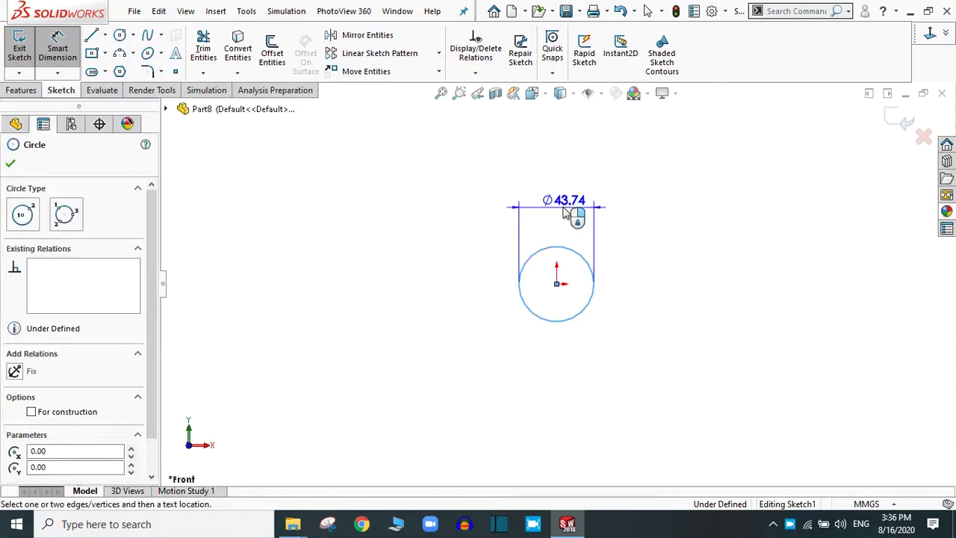
{"action": "left_click", "coordinate": [565, 203]}
{"action": "type", "text": "12"}
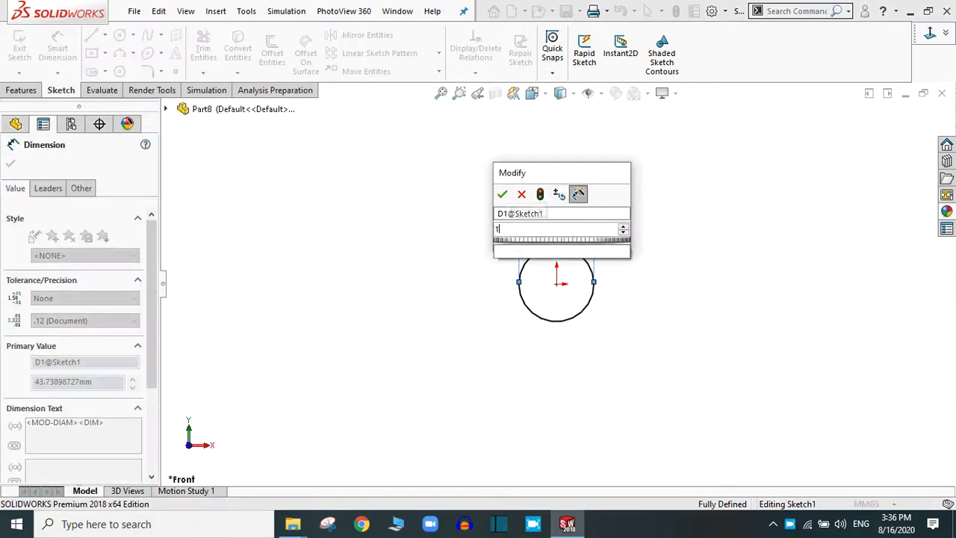
{"action": "key", "text": "Return"}
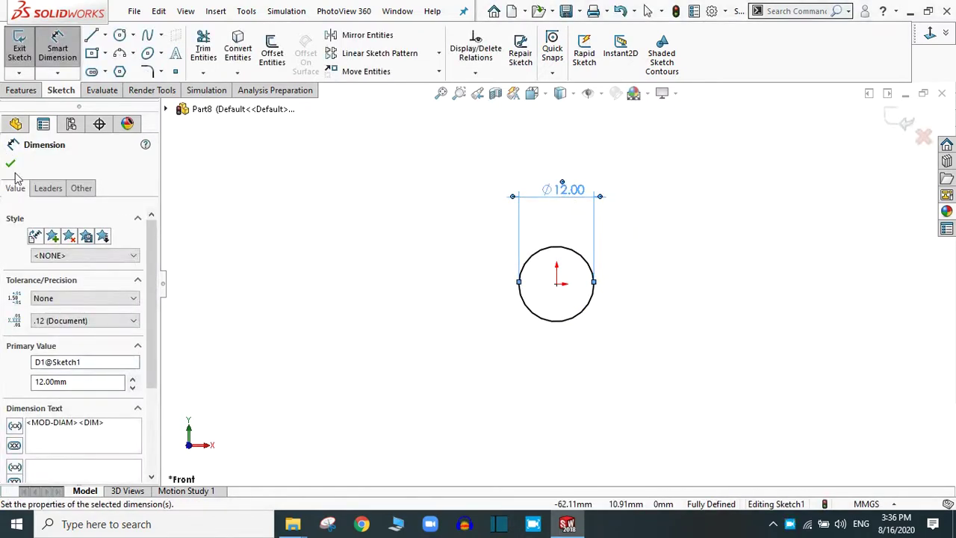
{"action": "left_click", "coordinate": [13, 166]}
Extrude the 12 mm circle as a blind boss 60 mm deep to form the bolt shank.
{"action": "middle_click_drag", "start_coordinate": [721, 284], "coordinate": [689, 301]}
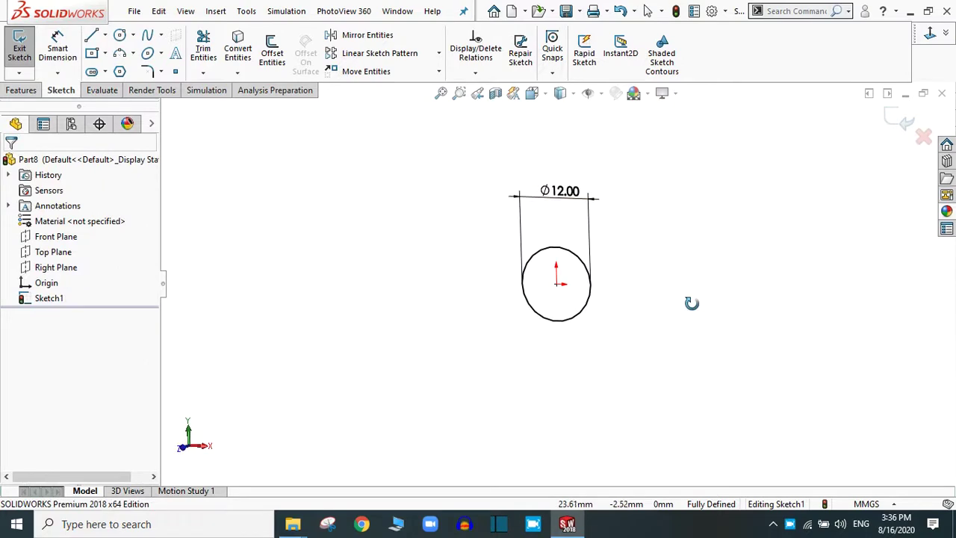
{"action": "left_click", "coordinate": [17, 90]}
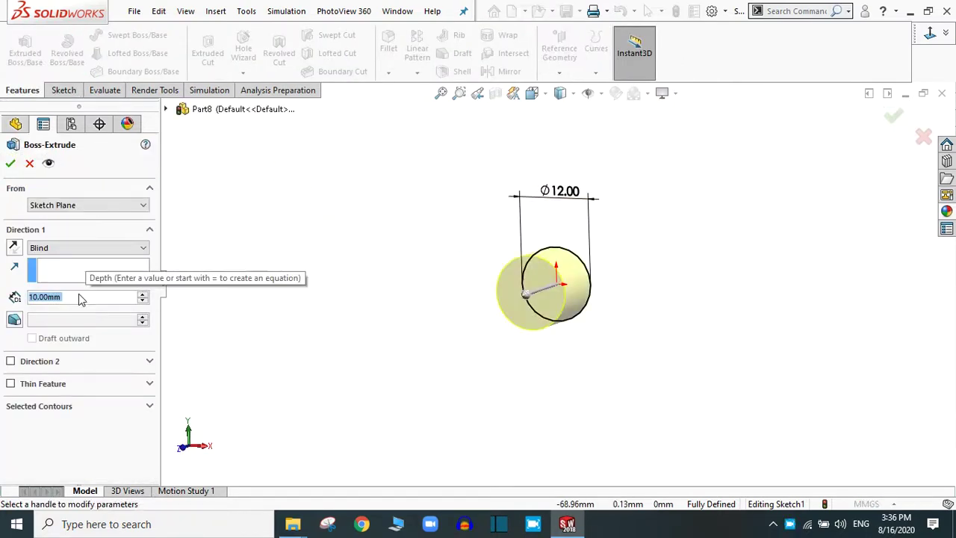
{"action": "type", "text": "60"}
{"action": "key", "text": "Return"}
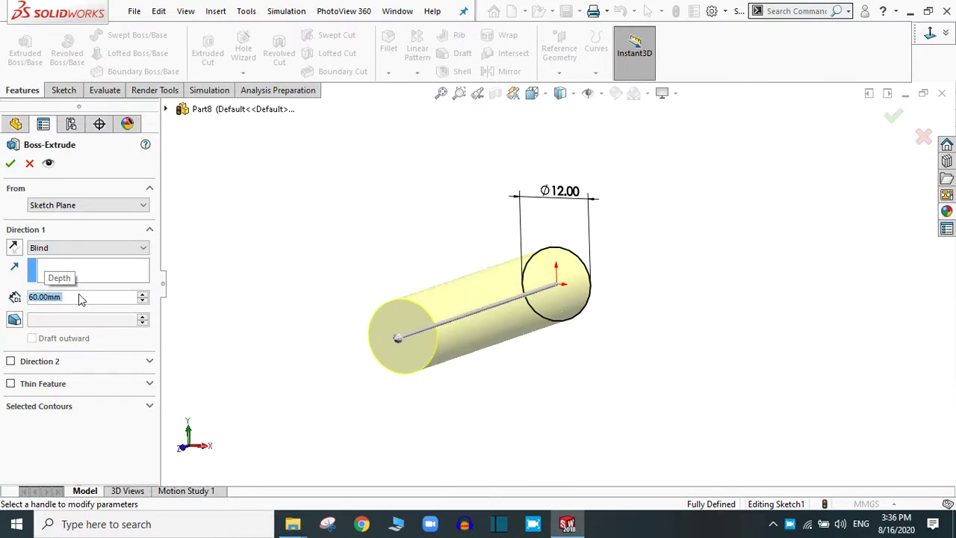
{"action": "left_click", "coordinate": [10, 163]}
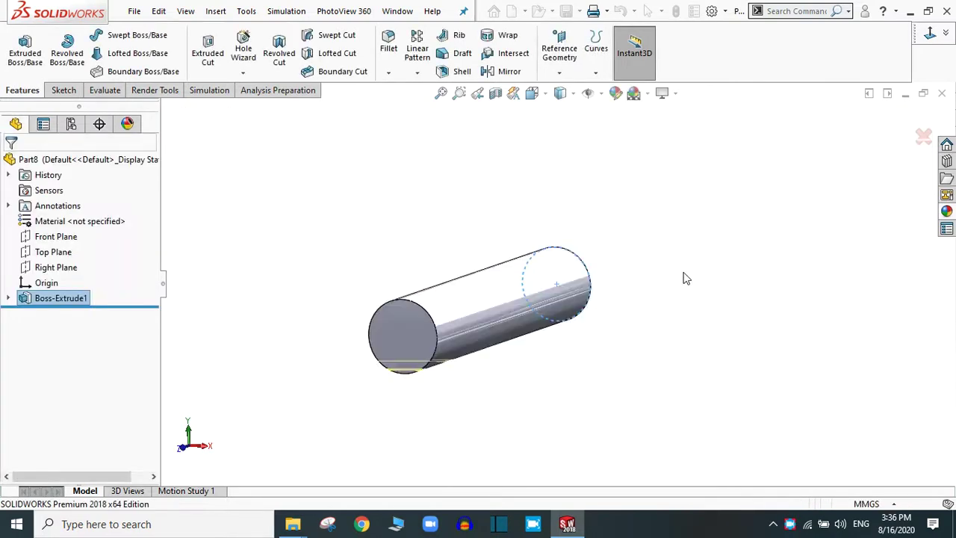
Sketch a 20 mm diameter circle centred on the origin, on the shank's end face at the Front Plane.
{"action": "middle_click_drag", "start_coordinate": [730, 321], "coordinate": [627, 407]}
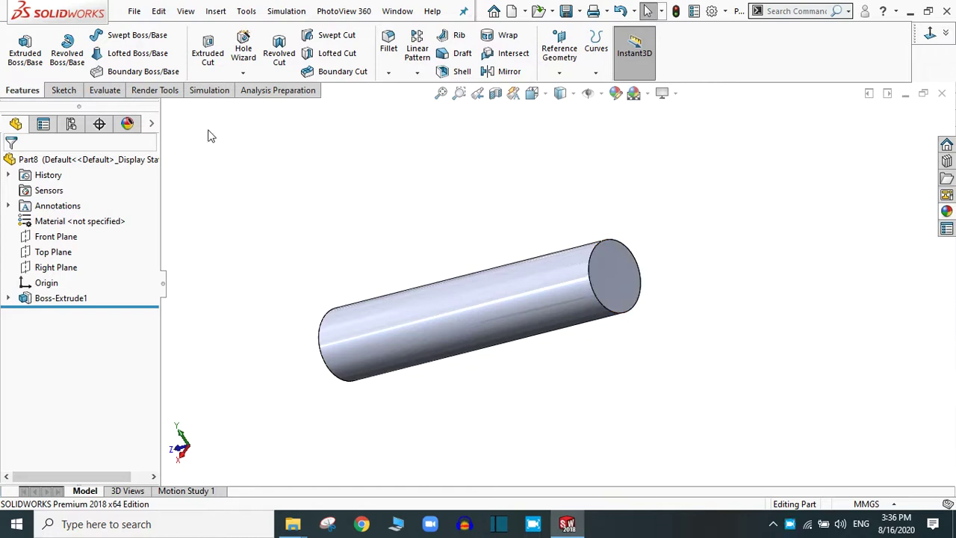
{"action": "left_click", "coordinate": [607, 283]}
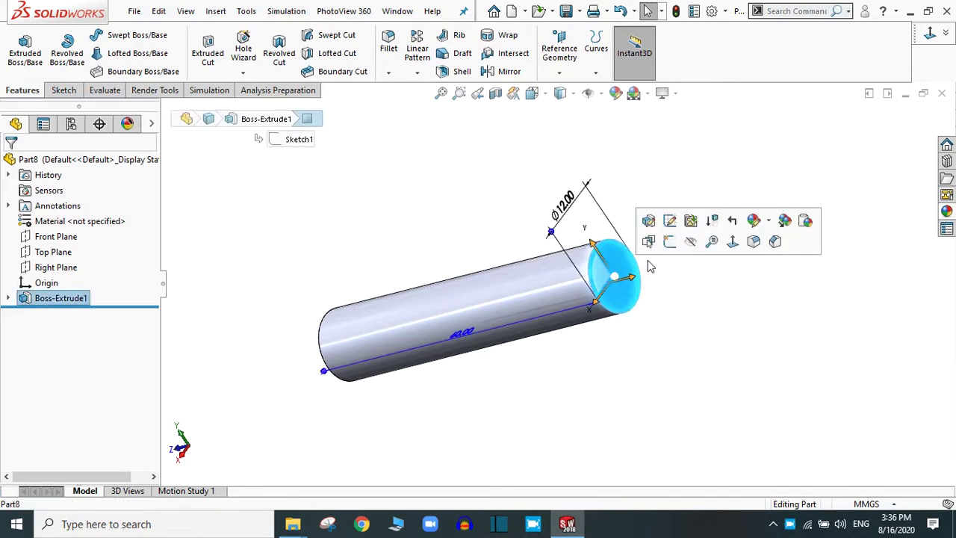
{"action": "left_click", "coordinate": [672, 241]}
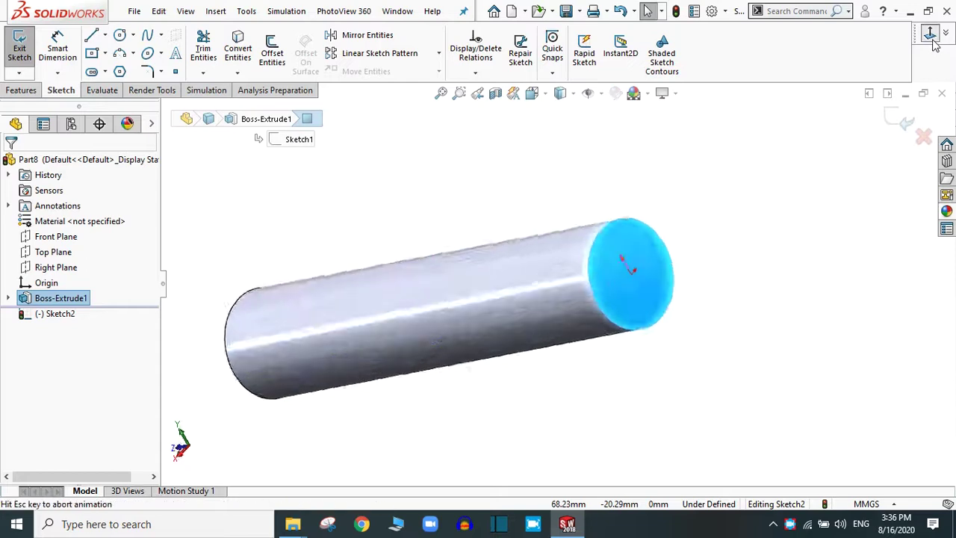
{"action": "left_click", "coordinate": [119, 35]}
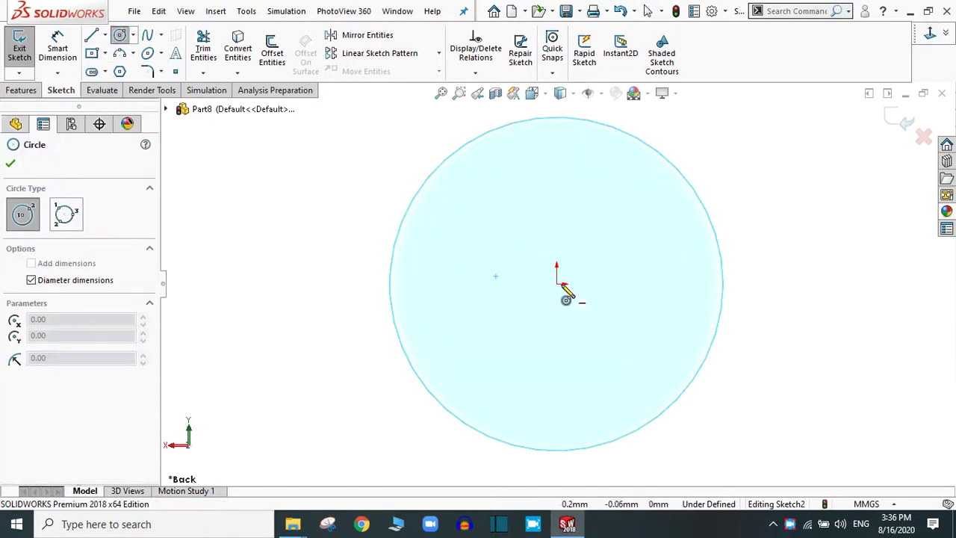
{"action": "left_click", "coordinate": [558, 285]}
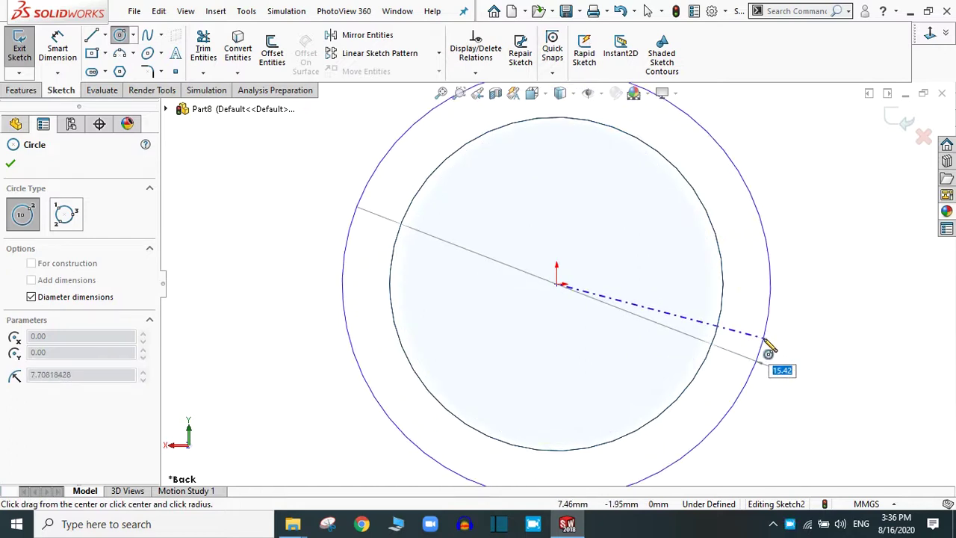
{"action": "type", "text": "20"}
{"action": "key", "text": "Return"}
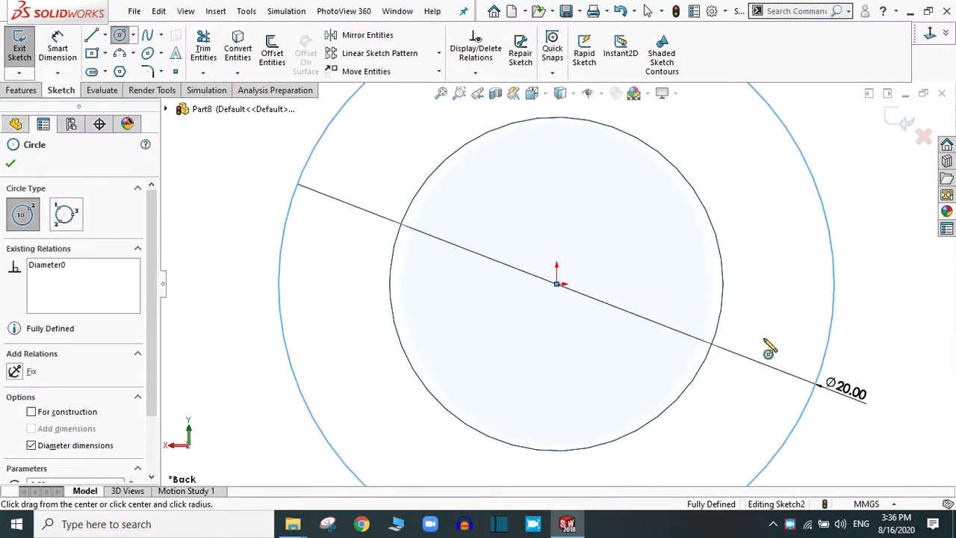
{"action": "left_click", "coordinate": [11, 163]}
{"action": "scroll", "coordinate": [560, 288], "scroll_direction": "up", "scroll_amount": 3}
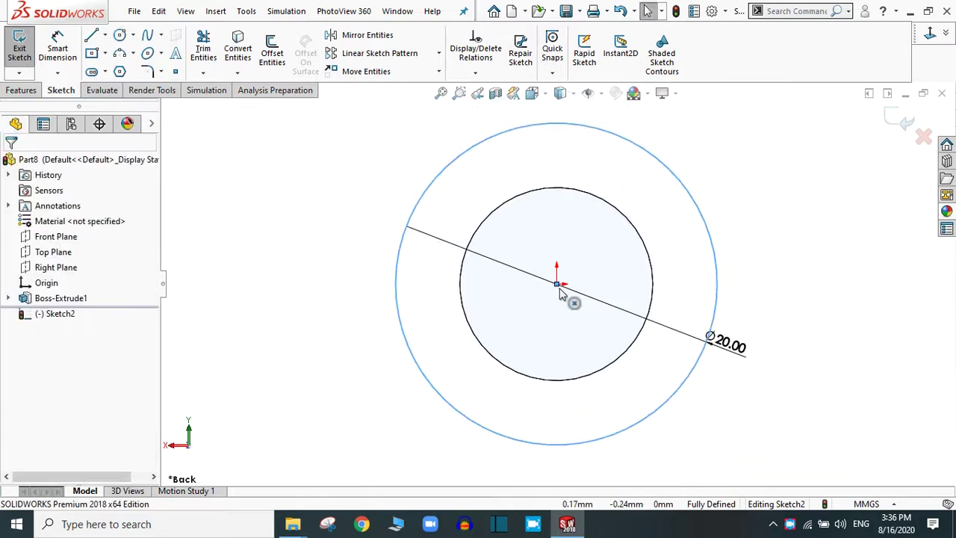
Extrude the 20 mm circle 6 mm outward from the shank, merged with it, to form the bolt head.
{"action": "middle_click_drag", "start_coordinate": [555, 243], "coordinate": [580, 246]}
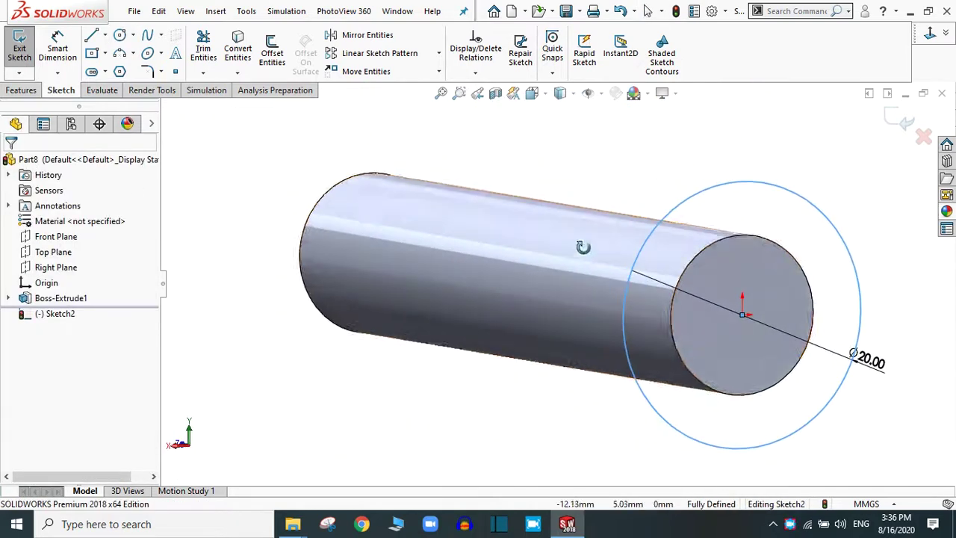
{"action": "left_click", "coordinate": [21, 90]}
{"action": "left_click", "coordinate": [22, 60]}
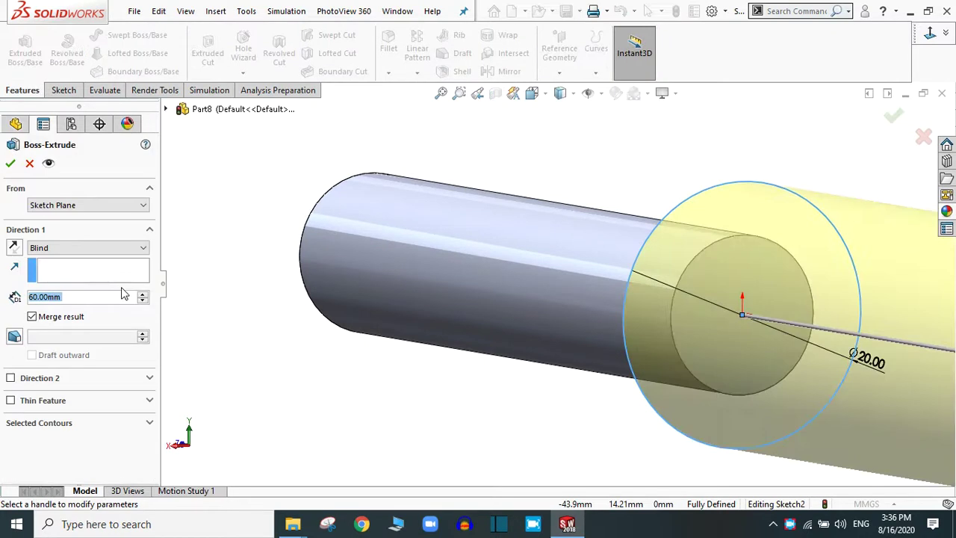
{"action": "type", "text": "6"}
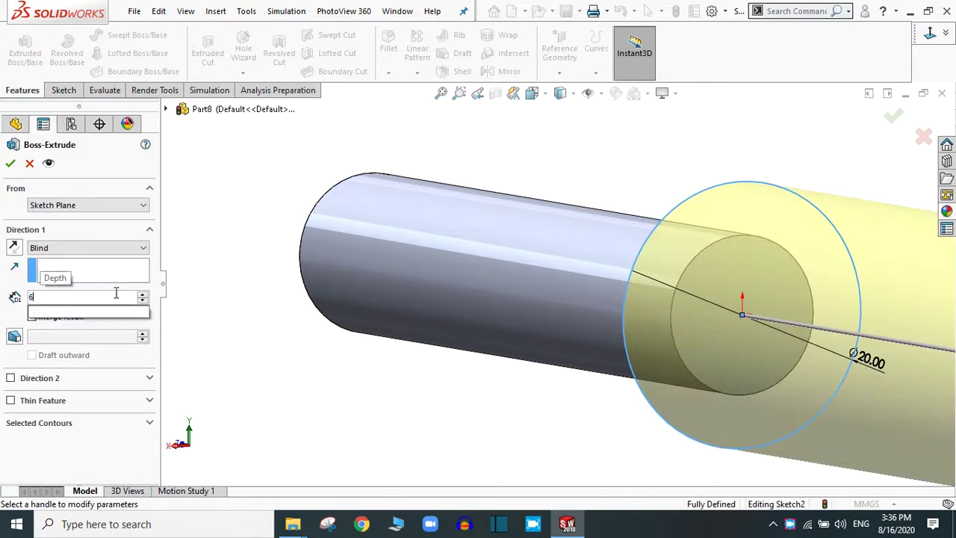
{"action": "key", "text": "Return"}
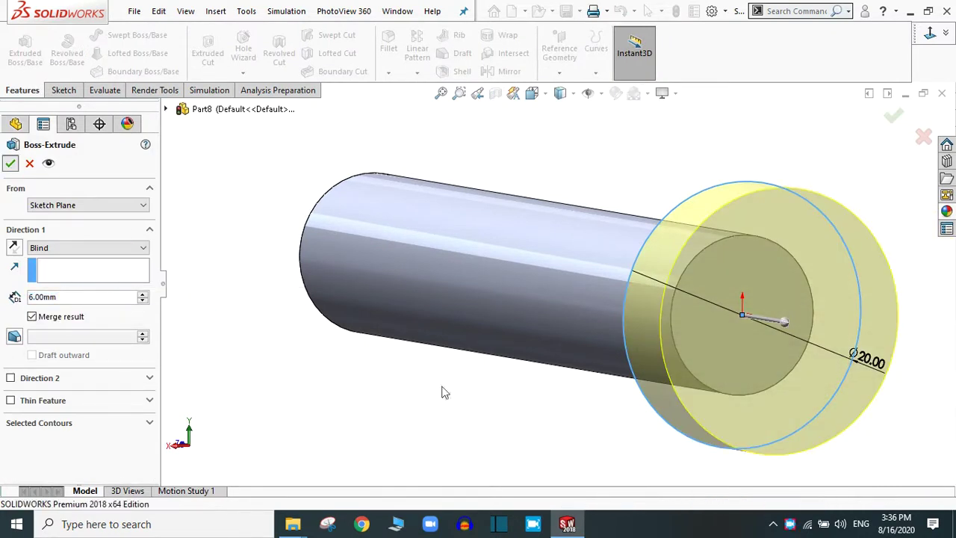
{"action": "left_click", "coordinate": [10, 163]}
{"action": "mouse_move", "coordinate": [602, 343]}
{"action": "middle_mouse_down"}
{"action": "mouse_move", "coordinate": [612, 271]}
{"action": "mouse_move", "coordinate": [684, 263]}
{"action": "mouse_move", "coordinate": [643, 331]}
{"action": "mouse_move", "coordinate": [610, 354]}
{"action": "middle_mouse_up"}
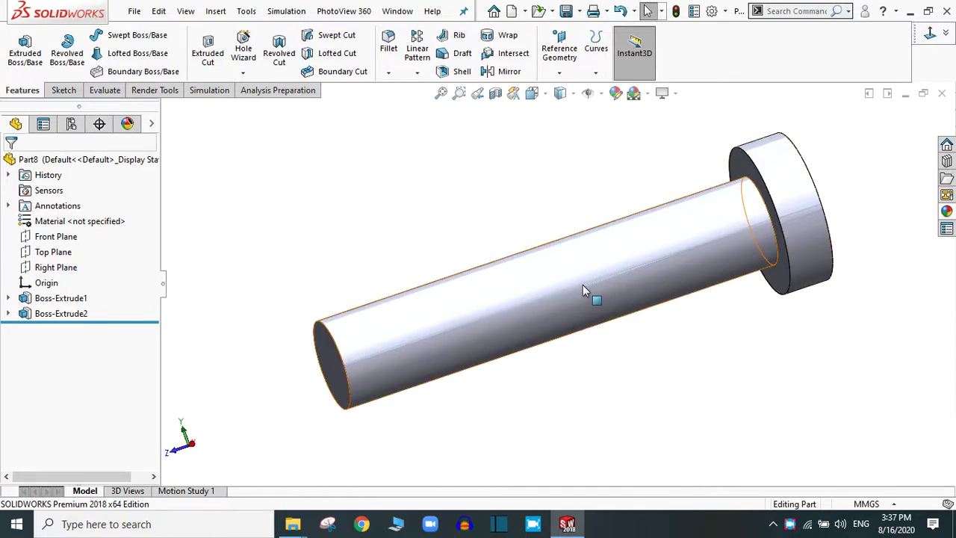
{"action": "scroll", "coordinate": [650, 277], "scroll_direction": "up", "scroll_amount": 2}
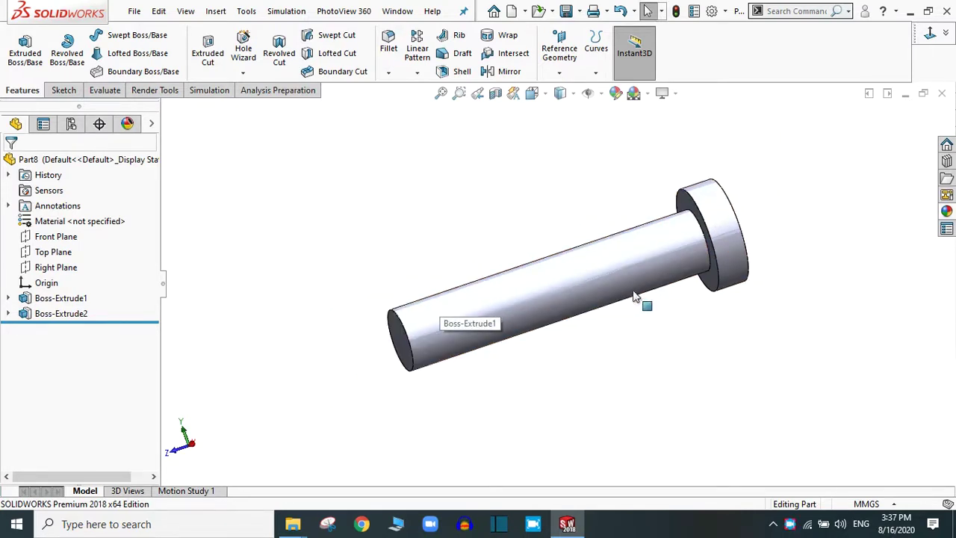
Start a Thread feature on the circular edge at the shank's free end.
{"action": "left_click", "coordinate": [244, 72]}
{"action": "left_click", "coordinate": [264, 121]}
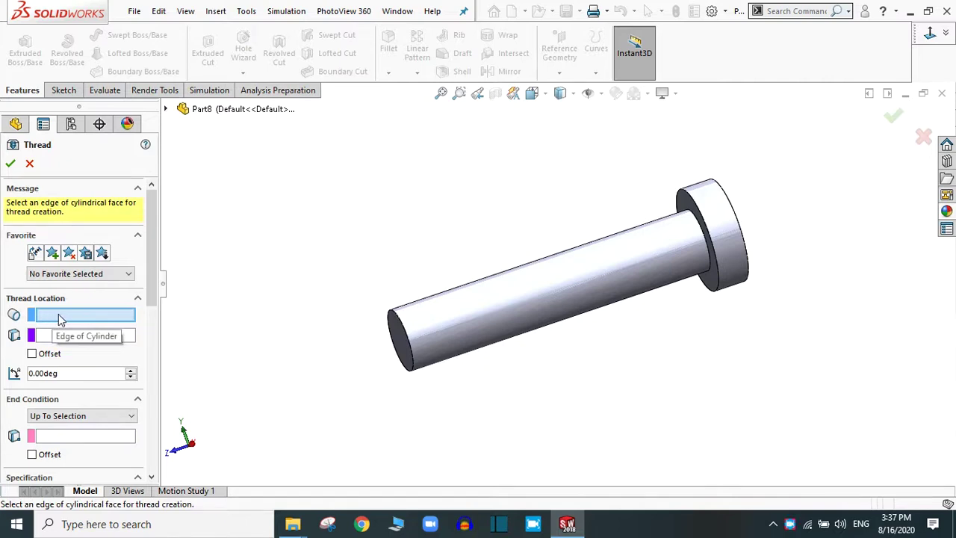
{"action": "middle_click_drag", "start_coordinate": [314, 338], "coordinate": [354, 316]}
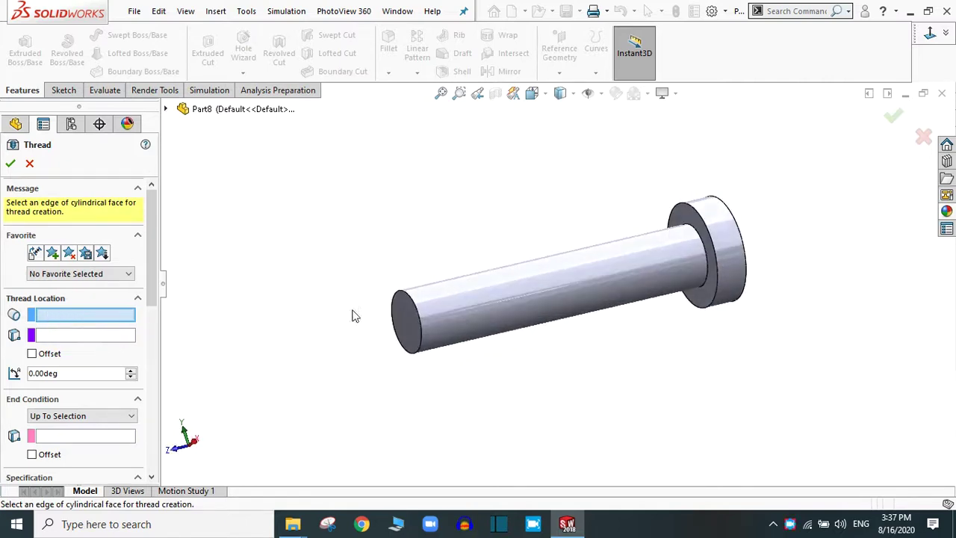
{"action": "left_click", "coordinate": [414, 303]}
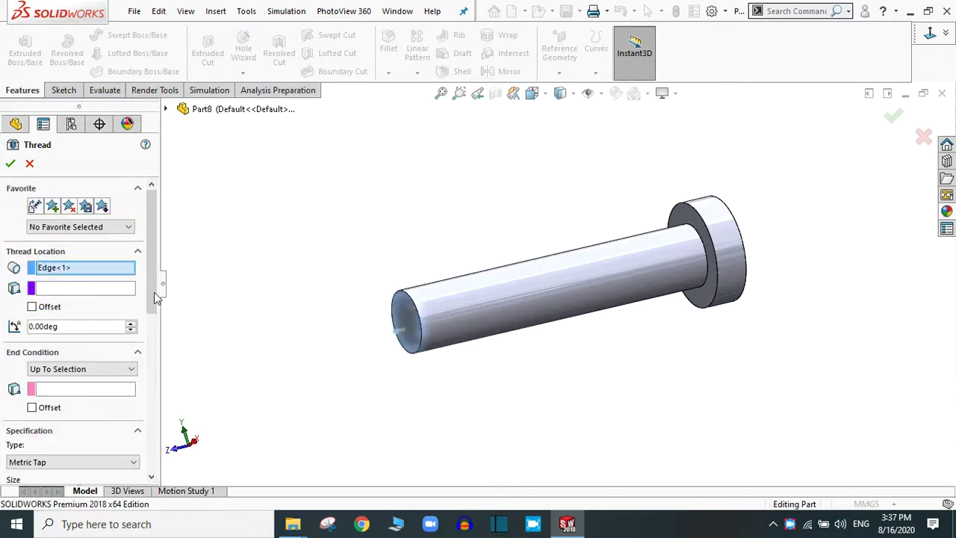
Set the thread's end condition to Blind with a depth of 20 mm.
{"action": "scroll", "coordinate": [151, 280], "scroll_direction": "down", "scroll_amount": 2}
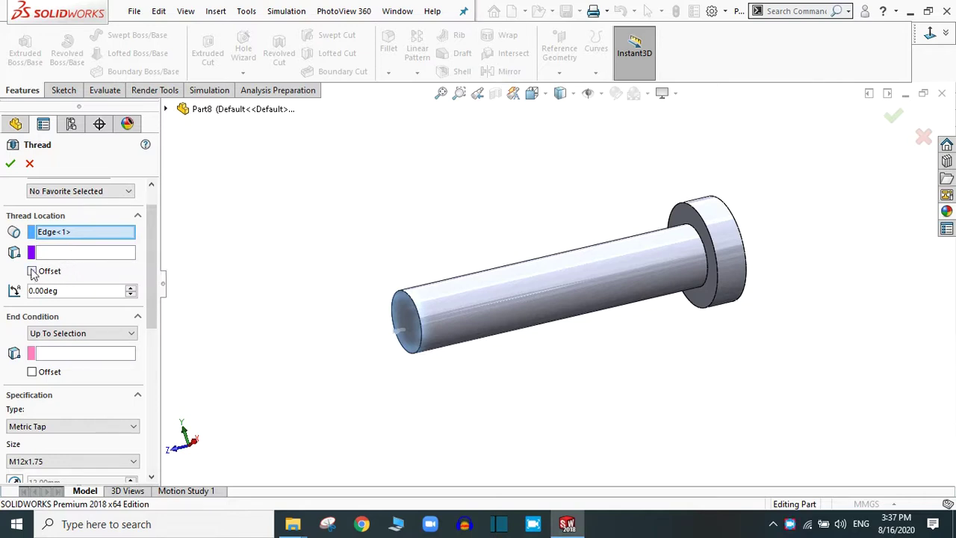
{"action": "left_click", "coordinate": [69, 334]}
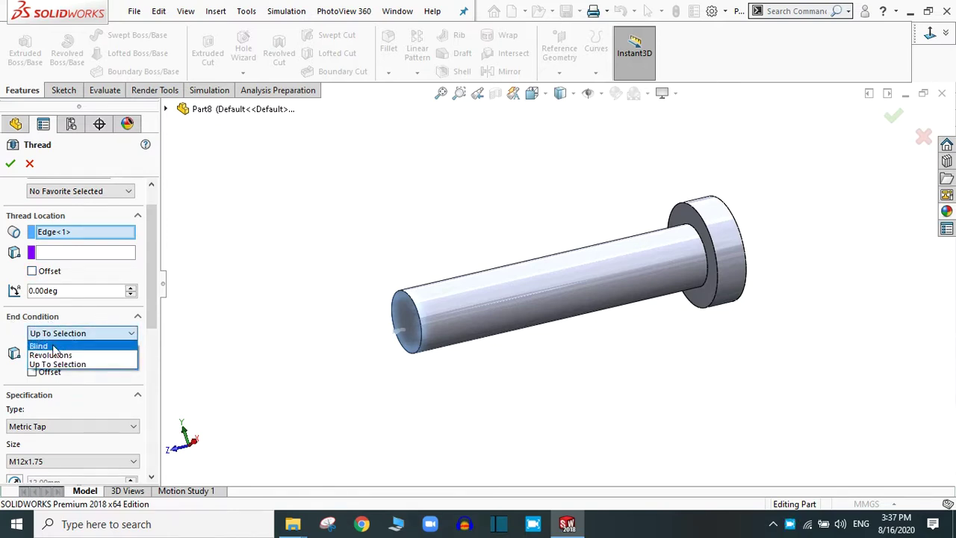
{"action": "left_click", "coordinate": [39, 346]}
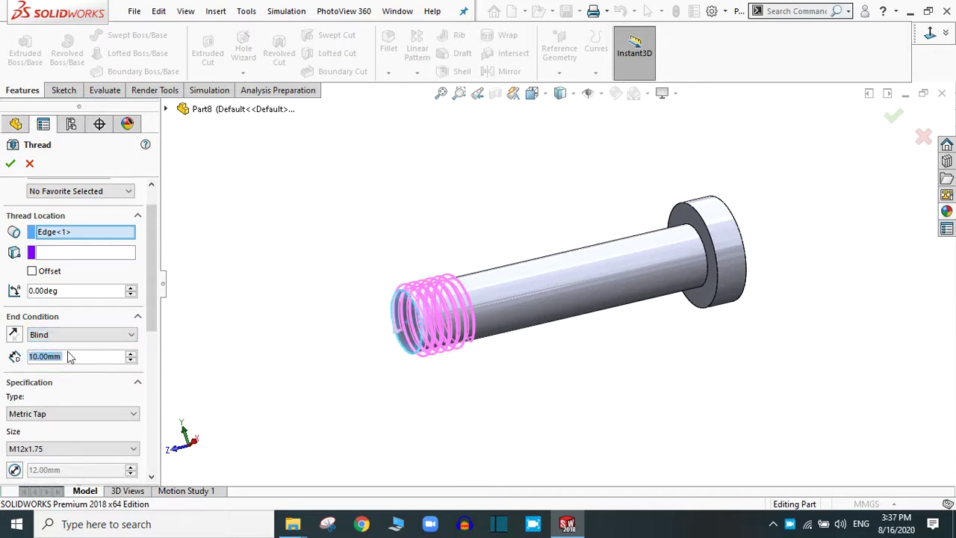
{"action": "type", "text": "20"}
{"action": "key", "text": "Return"}
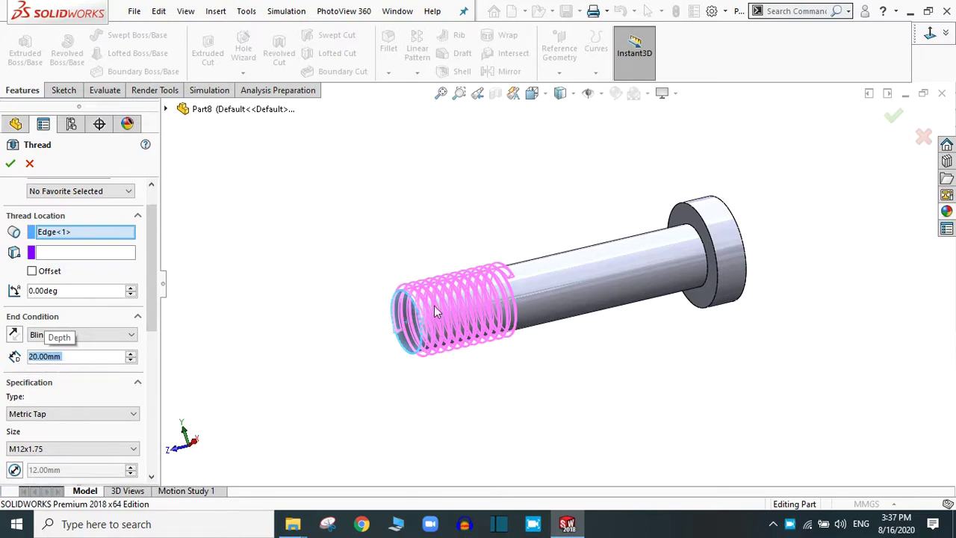
Change the thread's end condition to Revolutions, trying 20 and then 5 revolutions.
{"action": "left_click", "coordinate": [77, 336]}
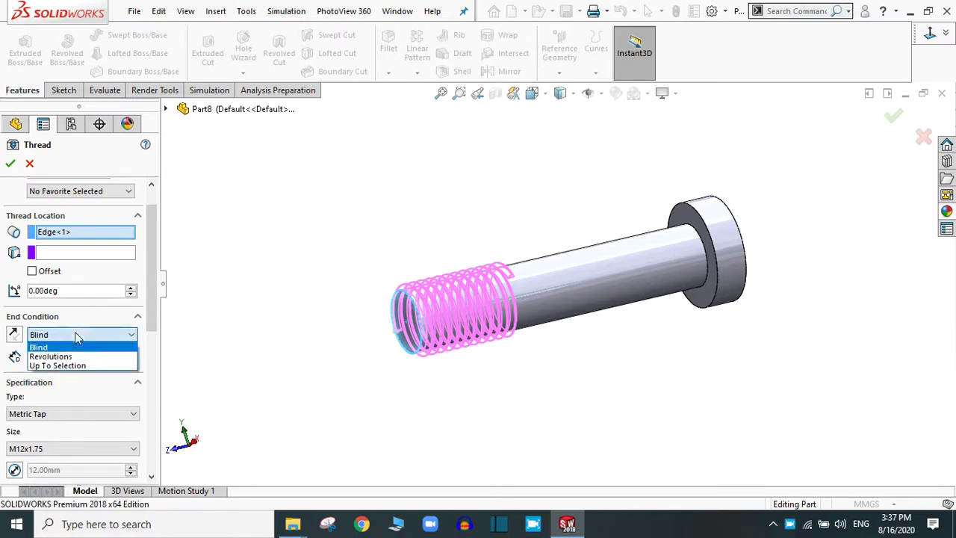
{"action": "left_click", "coordinate": [58, 357]}
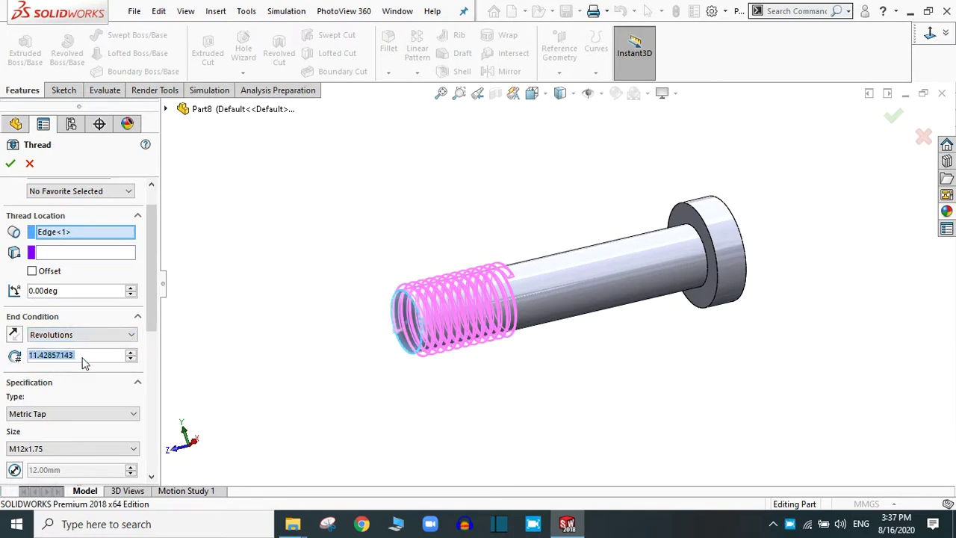
{"action": "type", "text": "20"}
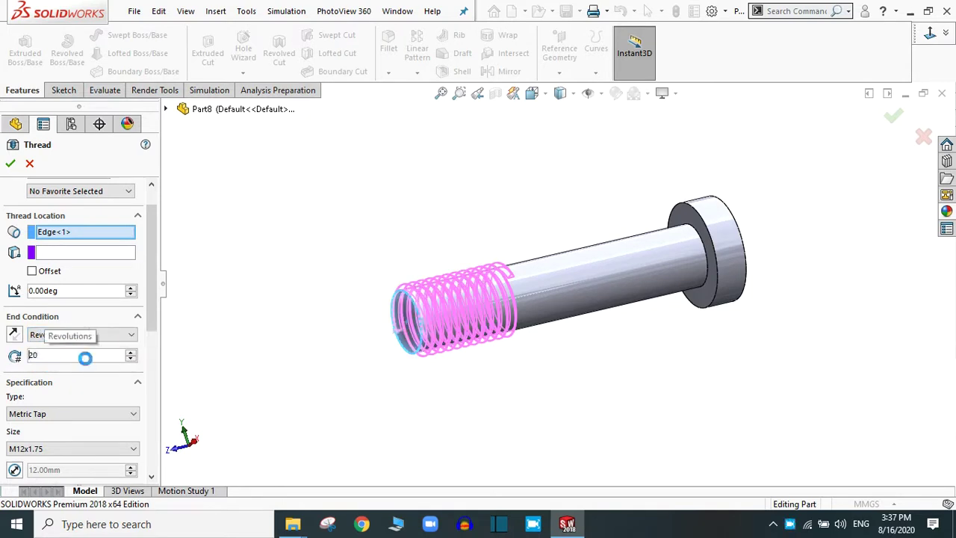
{"action": "key", "text": "Return"}
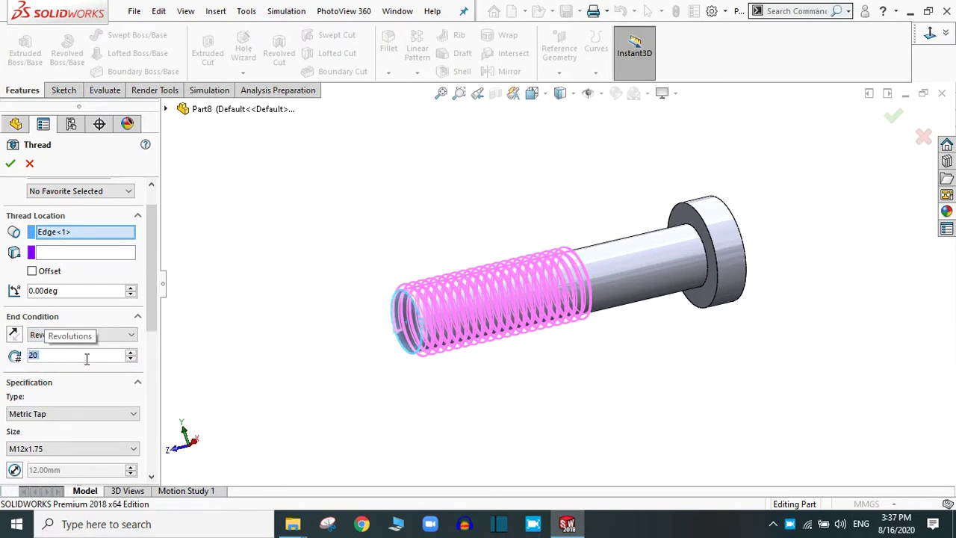
{"action": "type", "text": "5"}
{"action": "key", "text": "Return"}
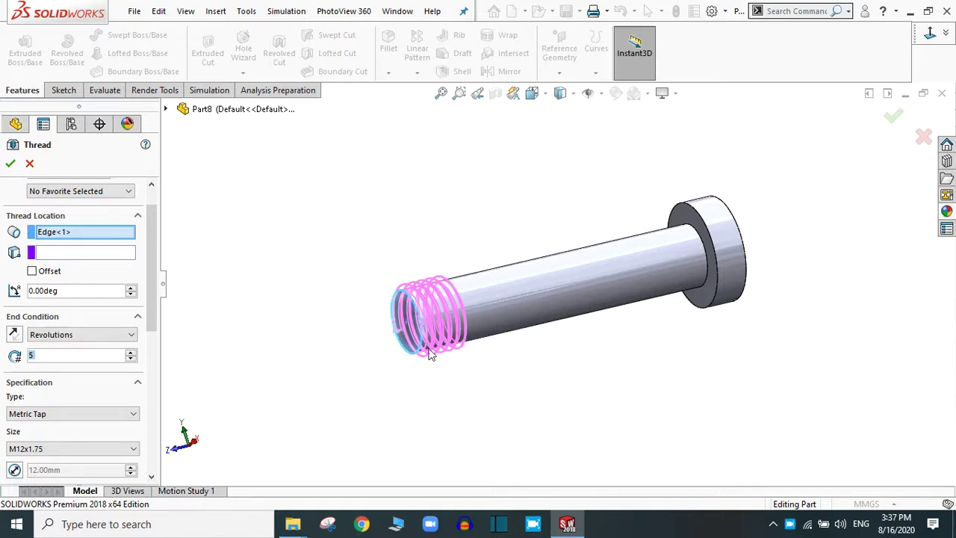
Set the thread's end condition to Up To Selection, ending at the underside face of the bolt head.
{"action": "left_click", "coordinate": [66, 337]}
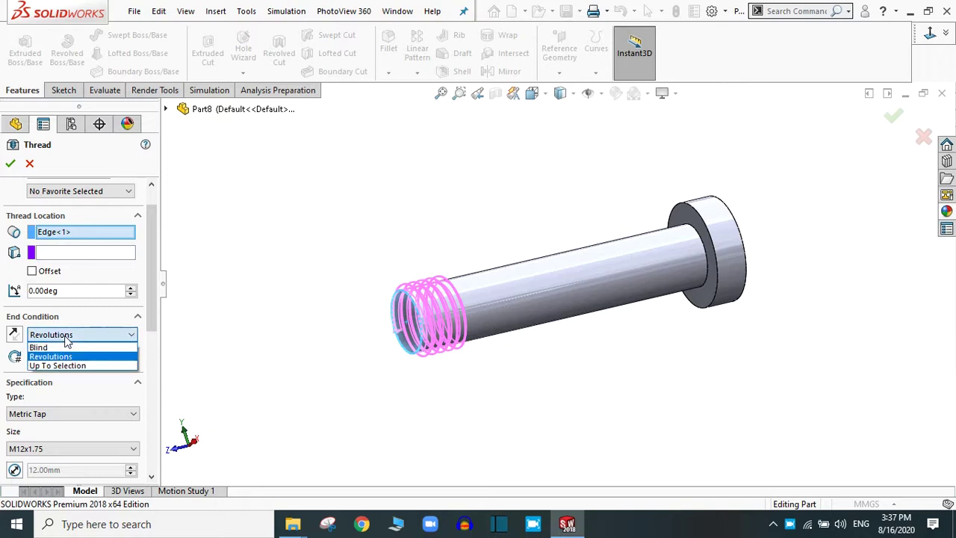
{"action": "left_click", "coordinate": [48, 365]}
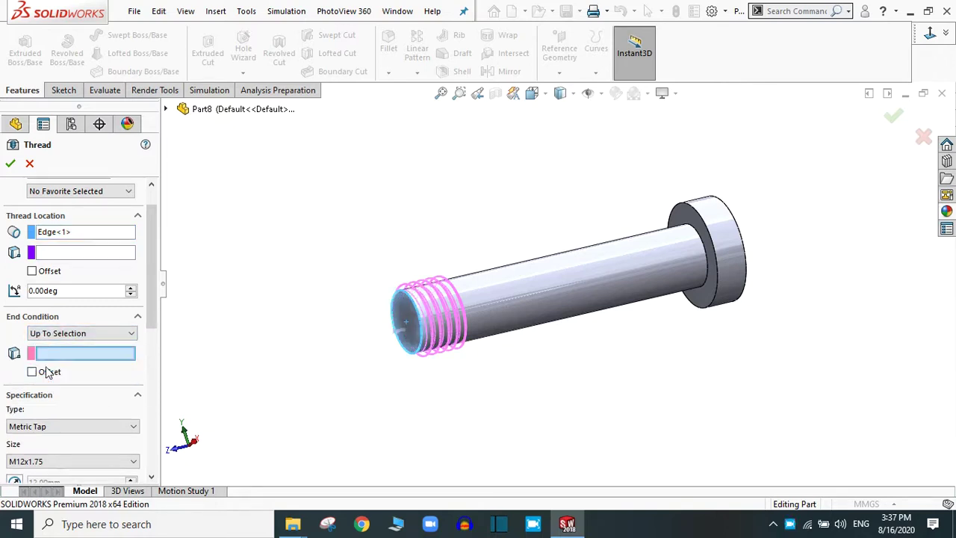
{"action": "middle_click_drag", "start_coordinate": [553, 350], "coordinate": [635, 348]}
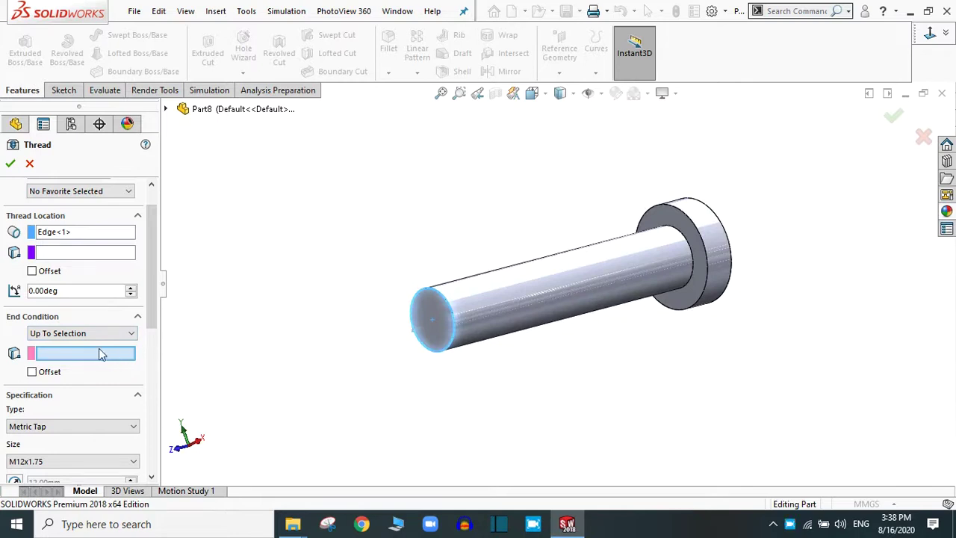
{"action": "left_click", "coordinate": [702, 270]}
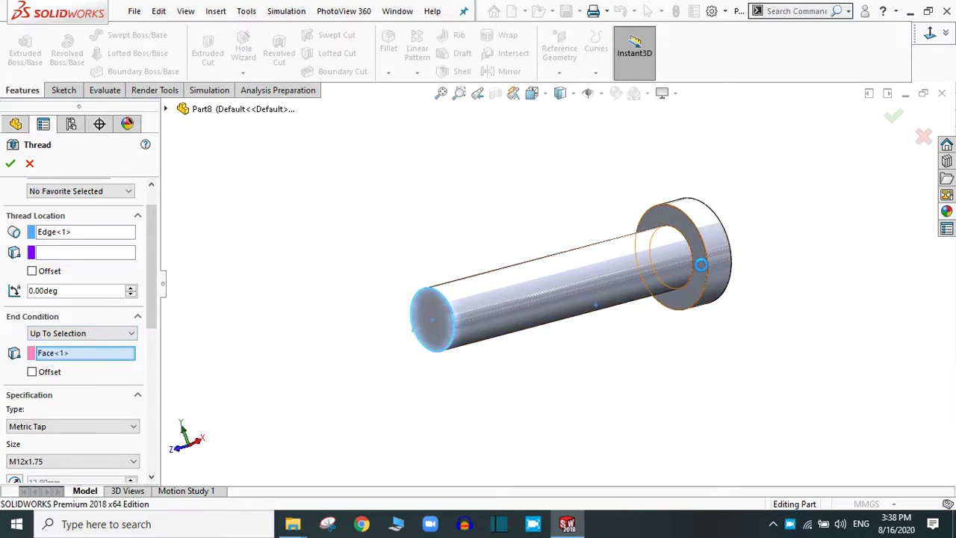
{"action": "middle_click_drag", "start_coordinate": [776, 277], "coordinate": [757, 271]}
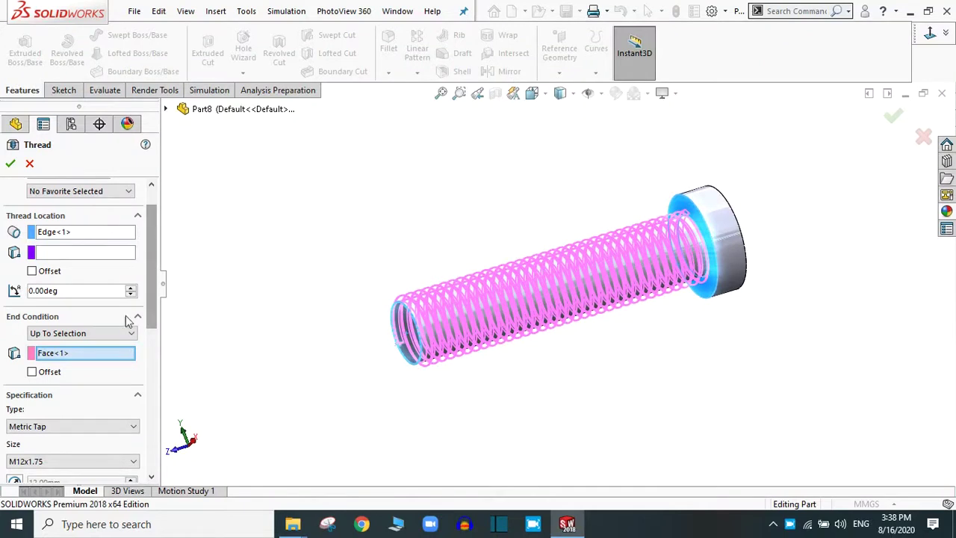
Offset the thread's end 10 mm from the head's underside, reversed toward the shank's free end.
{"action": "left_click", "coordinate": [32, 374]}
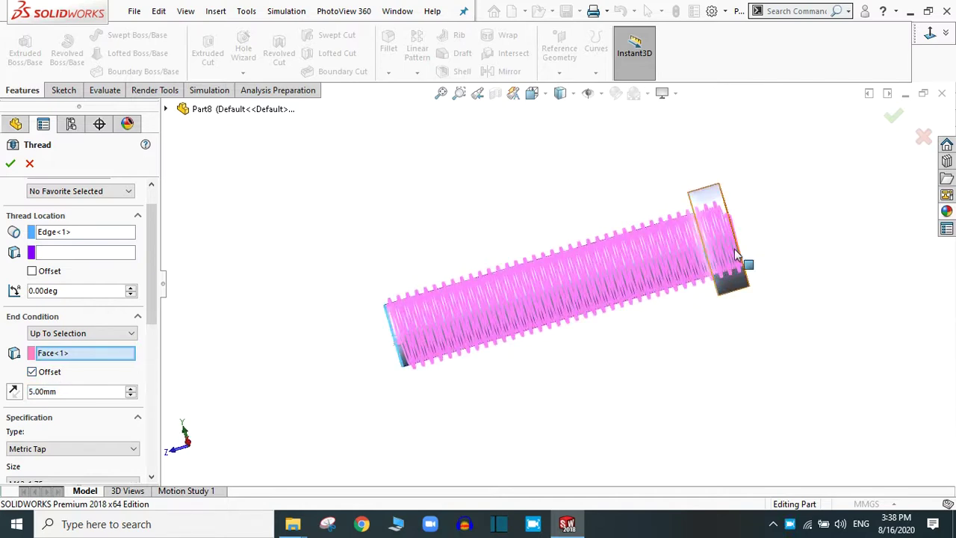
{"action": "middle_click_drag", "start_coordinate": [778, 256], "coordinate": [804, 205]}
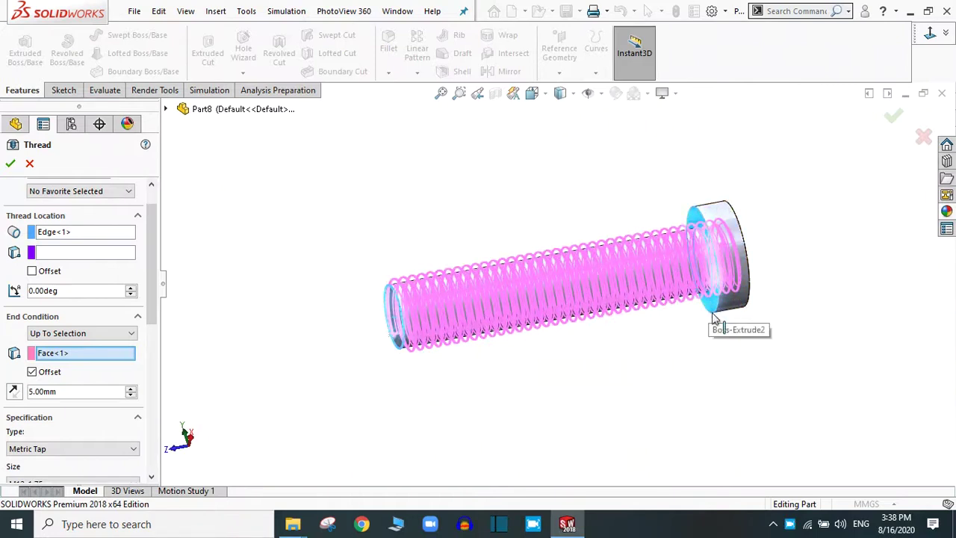
{"action": "left_click", "coordinate": [14, 392]}
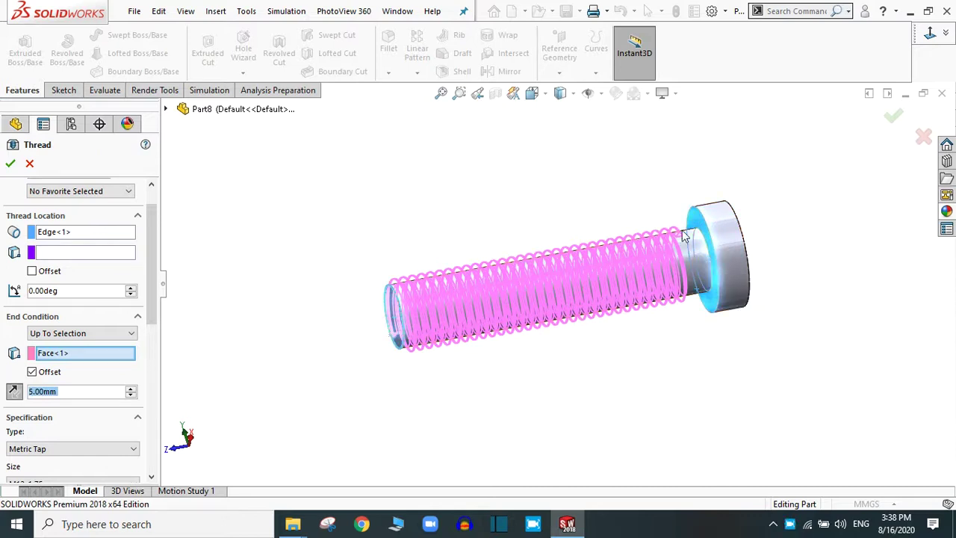
{"action": "mouse_move", "coordinate": [832, 237]}
{"action": "middle_mouse_down"}
{"action": "mouse_move", "coordinate": [819, 159]}
{"action": "mouse_move", "coordinate": [847, 234]}
{"action": "middle_mouse_up"}
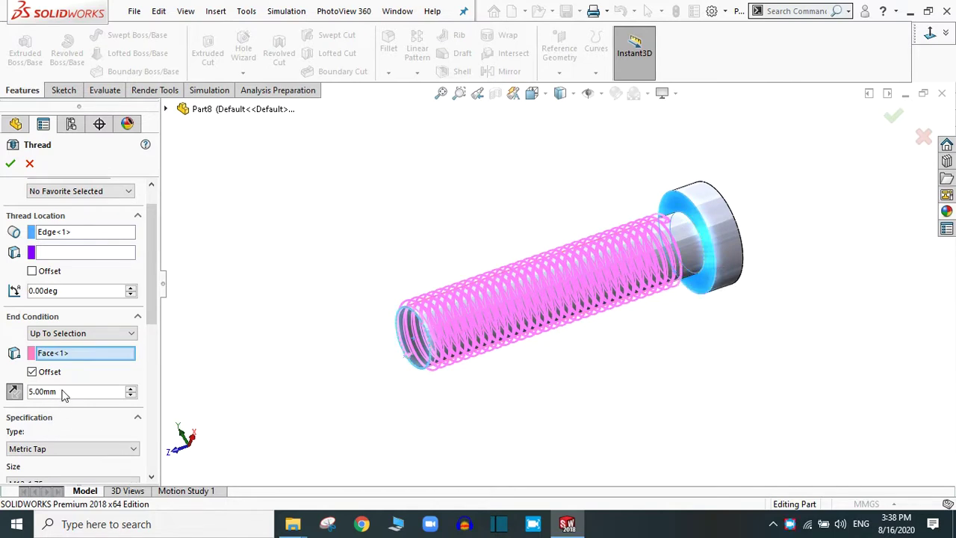
{"action": "left_click_drag", "start_coordinate": [68, 390], "coordinate": [30, 391]}
{"action": "type", "text": "10"}
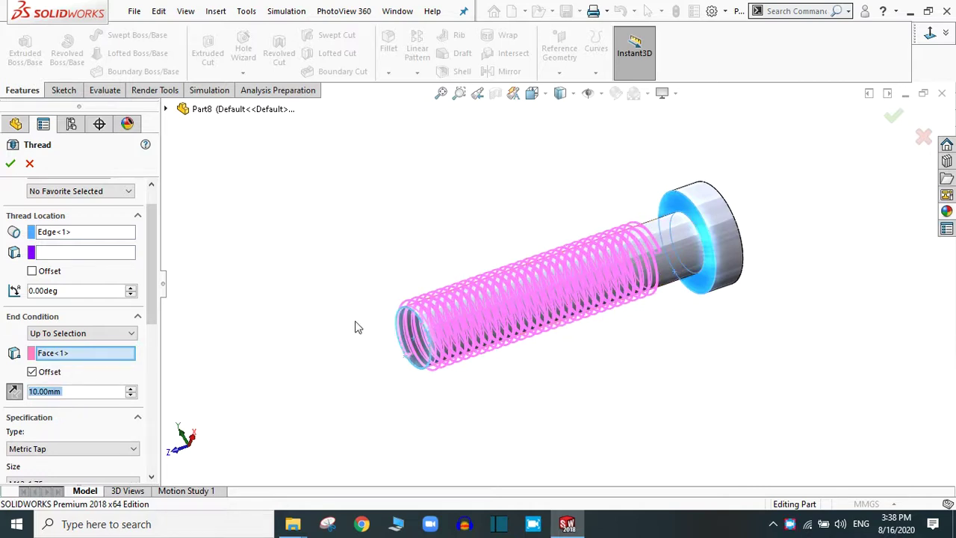
{"action": "middle_click_drag", "start_coordinate": [298, 363], "coordinate": [274, 349]}
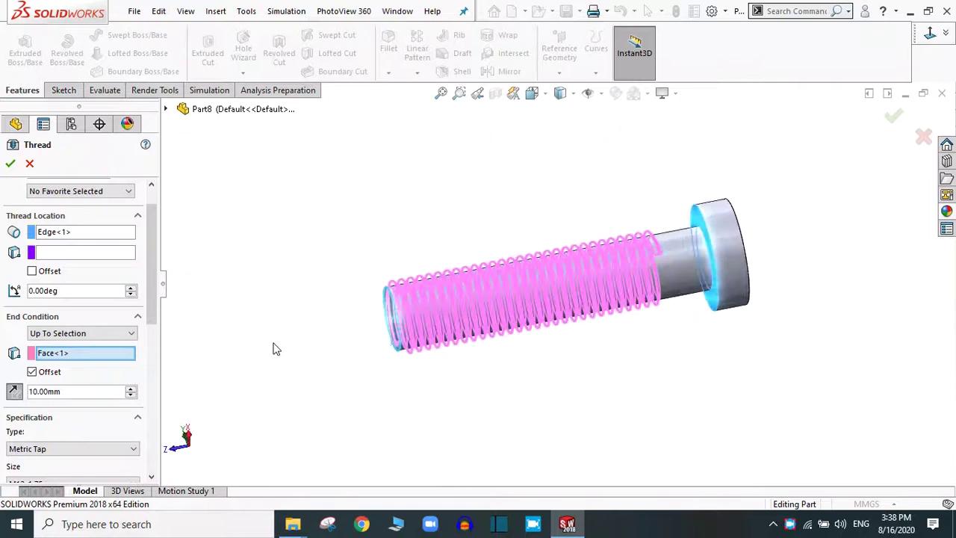
Toggle the thread's start offset on and off, and remove the end offset from the head face.
{"action": "scroll", "coordinate": [155, 267], "scroll_direction": "up", "scroll_amount": 2}
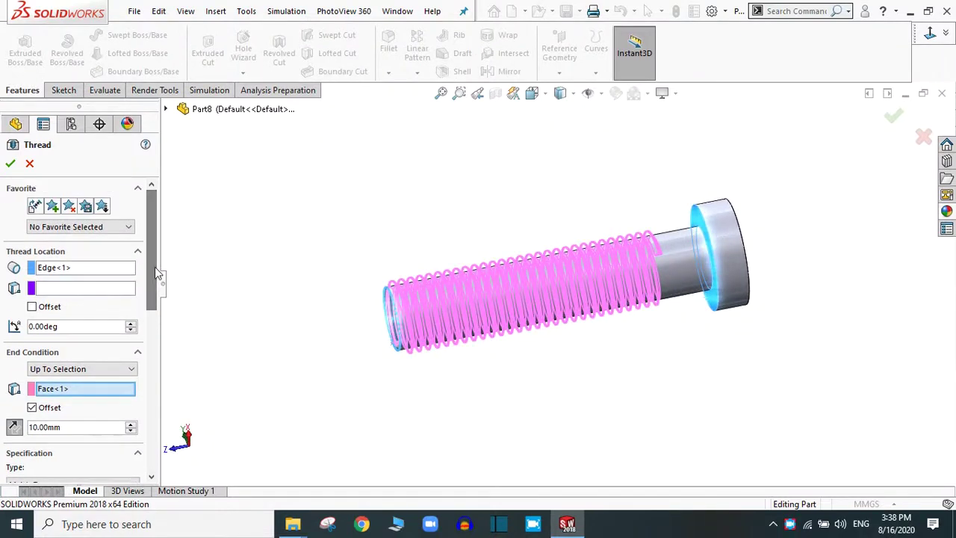
{"action": "left_click", "coordinate": [33, 307]}
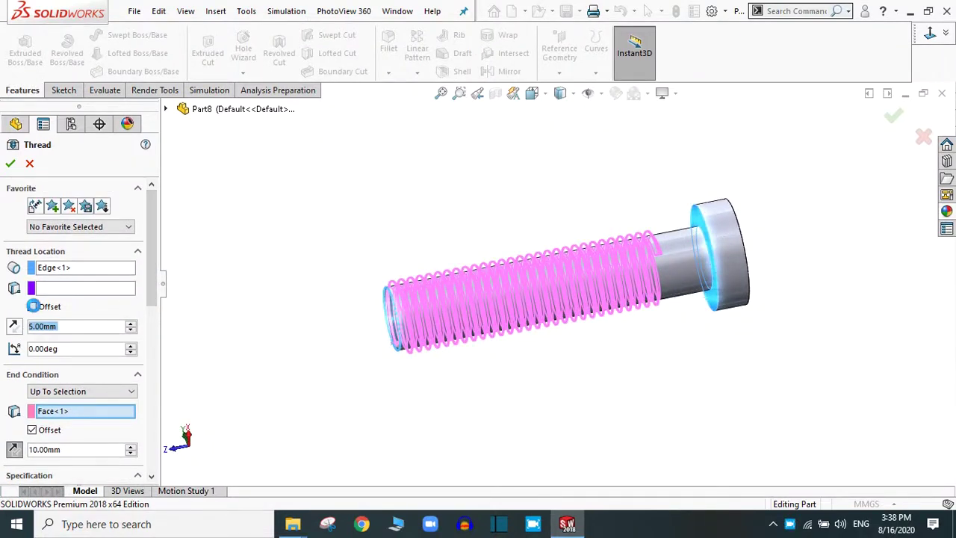
{"action": "left_click", "coordinate": [33, 307]}
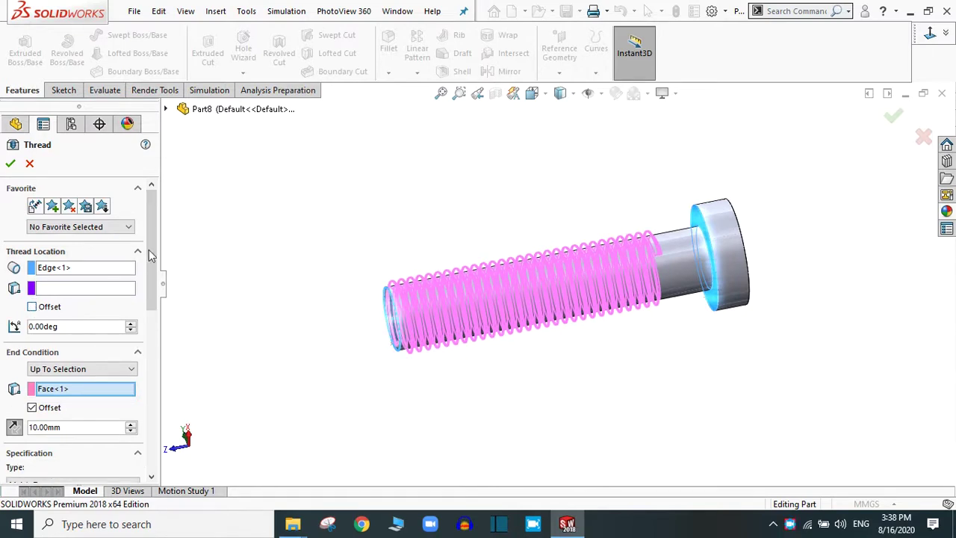
{"action": "left_click", "coordinate": [32, 408]}
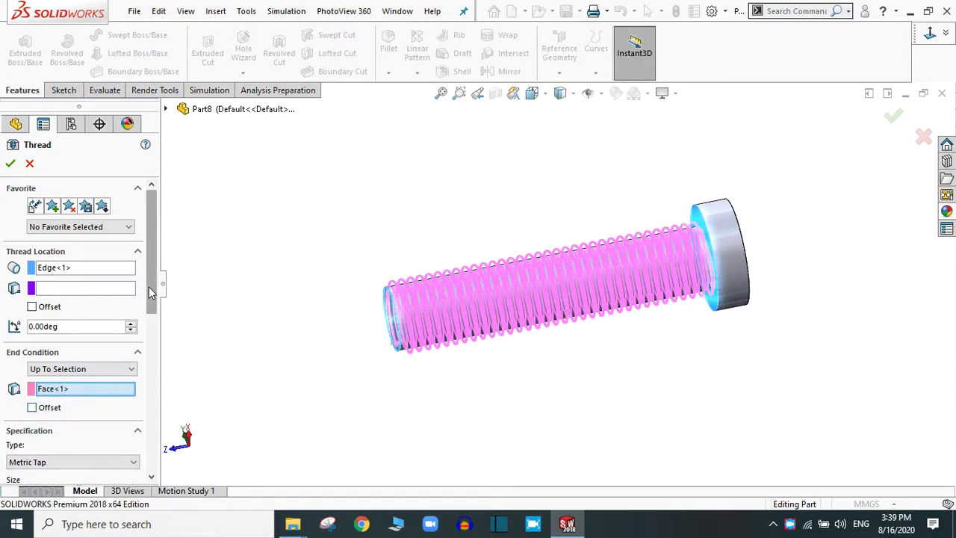
Keep the thread specification type as Metric Tap and choose the size M12x1.75.
{"action": "left_click_drag", "start_coordinate": [153, 273], "coordinate": [146, 339]}
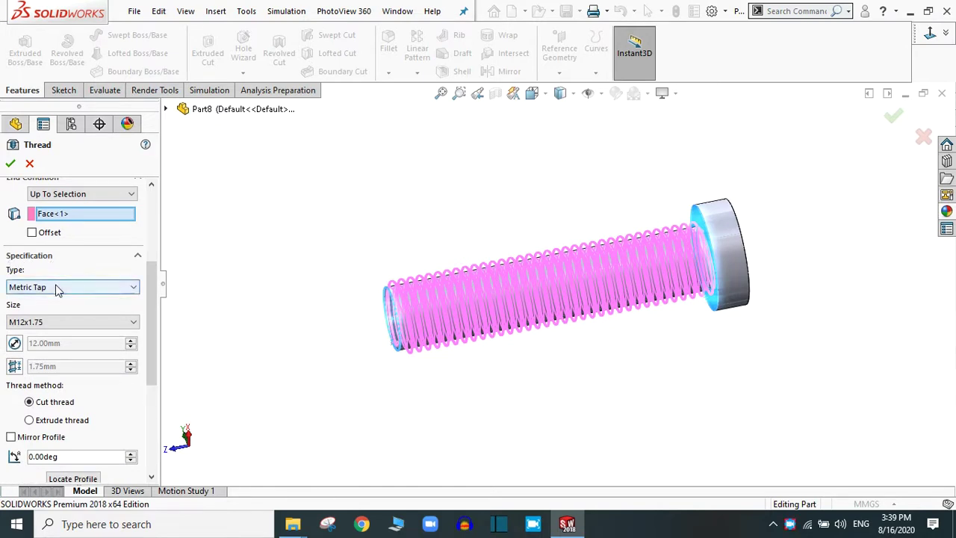
{"action": "left_click", "coordinate": [80, 287]}
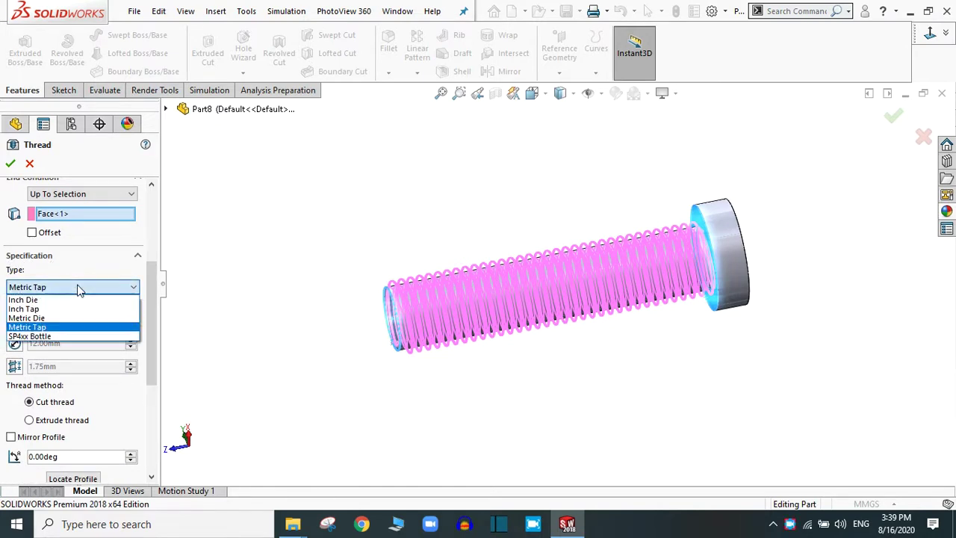
{"action": "left_click", "coordinate": [48, 290]}
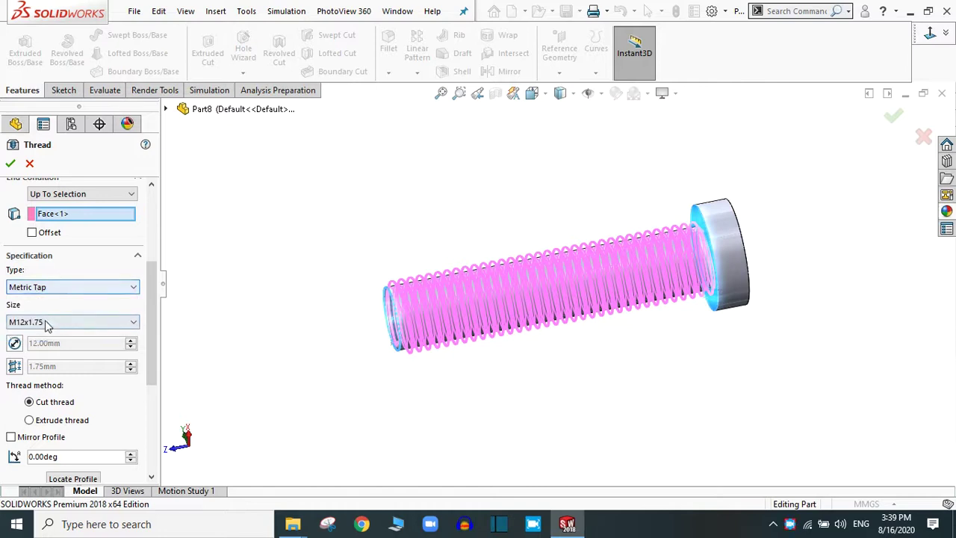
{"action": "left_click", "coordinate": [46, 323]}
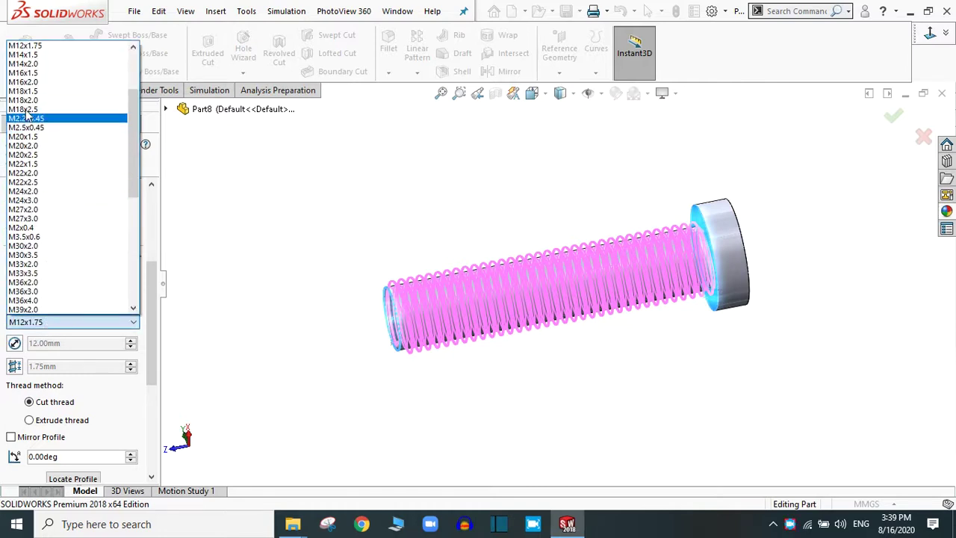
{"action": "left_click", "coordinate": [27, 47]}
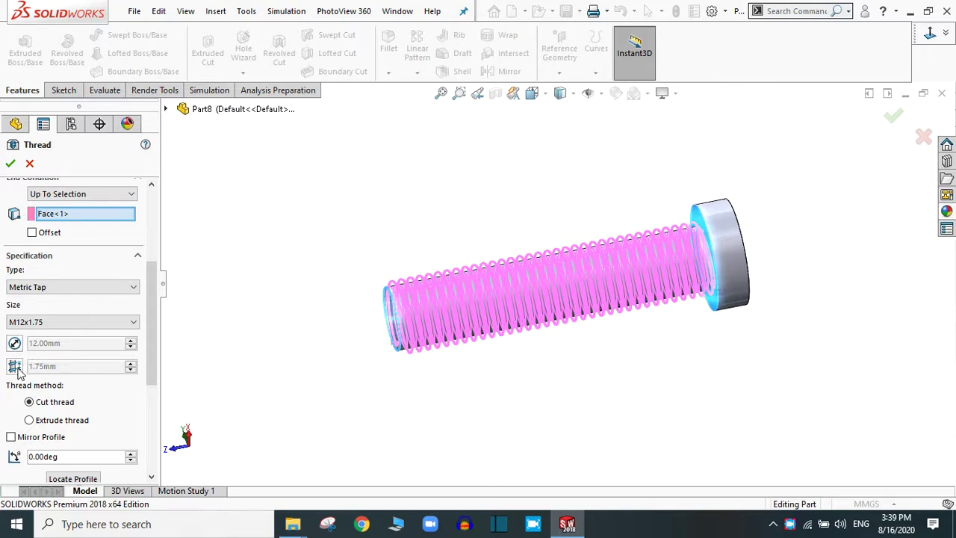
Set the thread method to Extrude thread for the shank's thread.
{"action": "scroll", "coordinate": [152, 289], "scroll_direction": "down", "scroll_amount": 3}
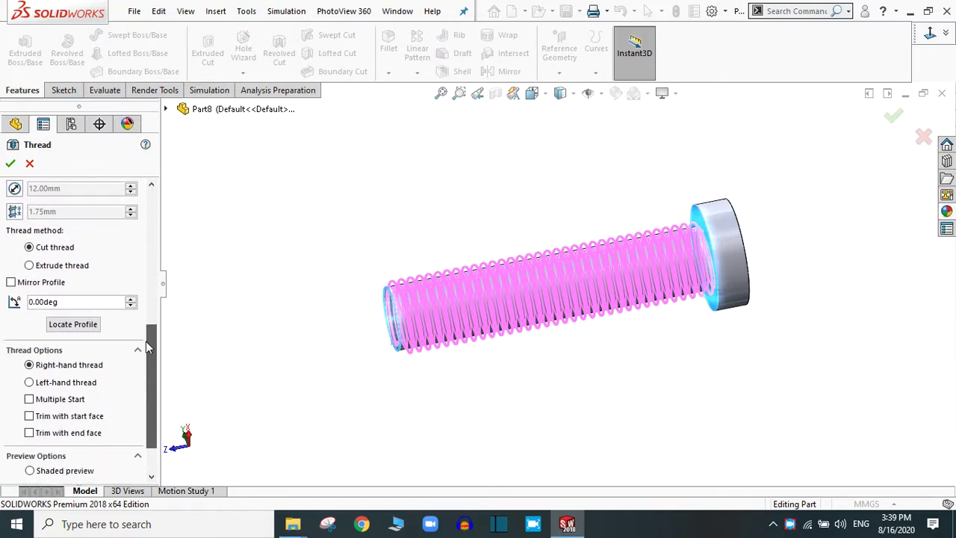
{"action": "left_click", "coordinate": [30, 266]}
{"action": "middle_click_drag", "start_coordinate": [356, 354], "coordinate": [395, 367]}
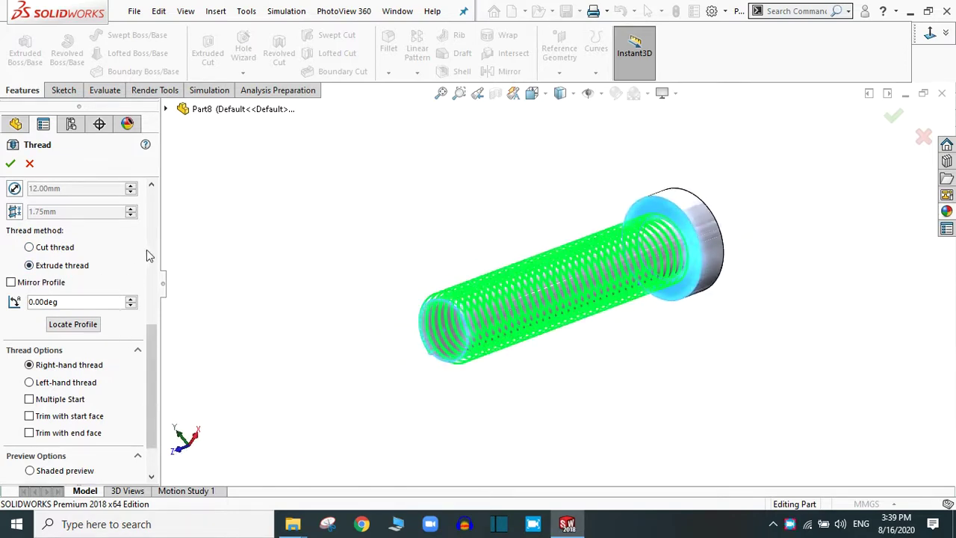
{"action": "scroll", "coordinate": [149, 352], "scroll_direction": "down", "scroll_amount": 1}
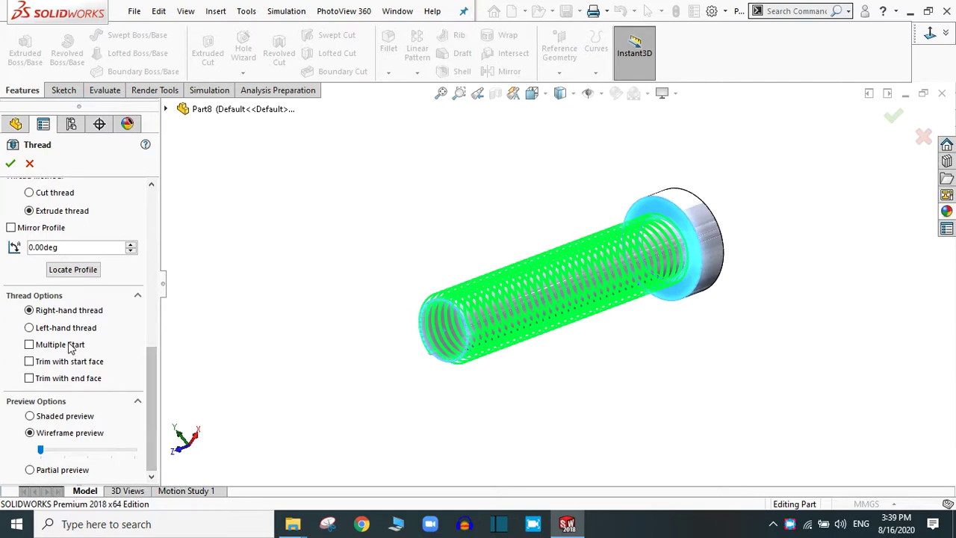
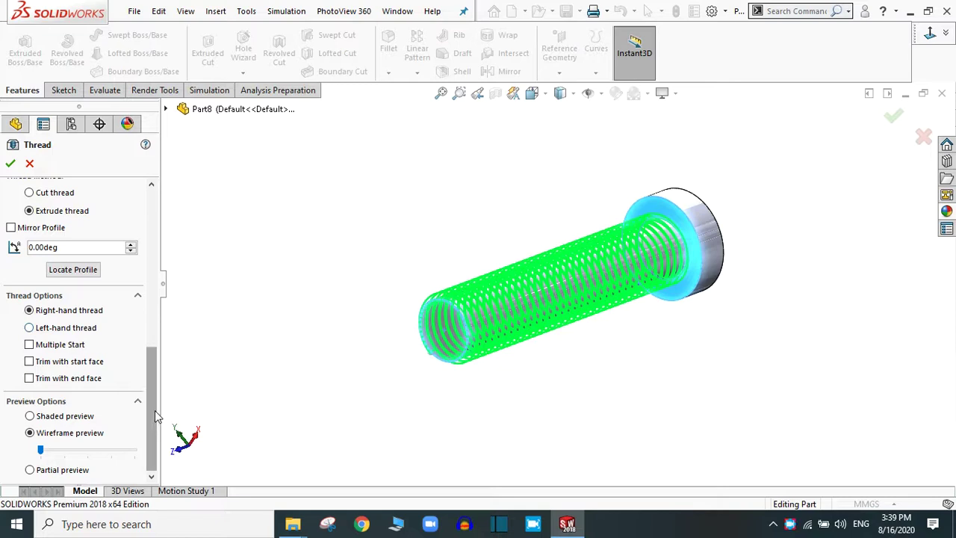
Complete the extruded right-hand M12x1.75 thread along the bolt's shank.
{"action": "scroll", "coordinate": [153, 410], "scroll_direction": "up", "scroll_amount": 10}
{"action": "left_click", "coordinate": [9, 164]}
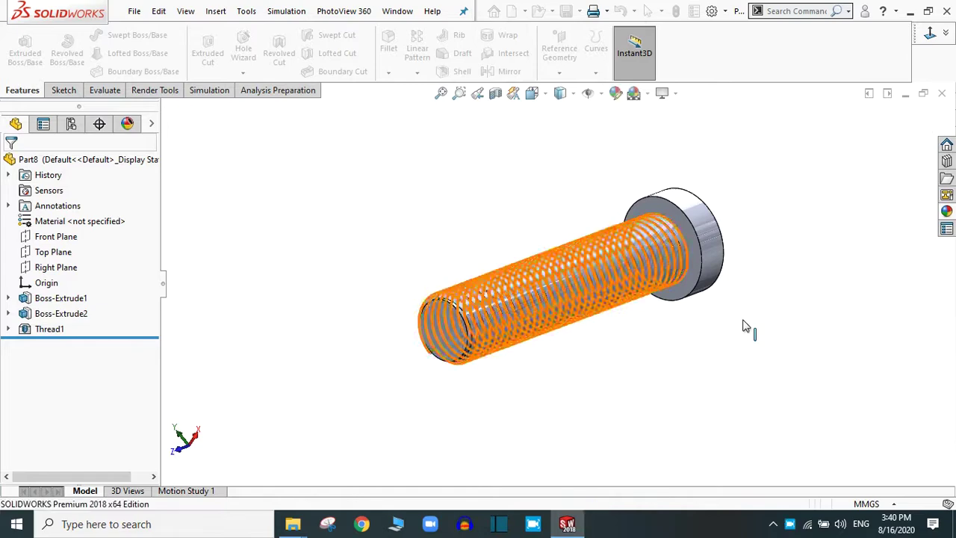
Examine the thread along the shank, especially where it starts at the shank's free end.
{"action": "middle_click_drag", "start_coordinate": [717, 314], "coordinate": [683, 153]}
{"action": "scroll", "coordinate": [407, 258], "scroll_direction": "down", "scroll_amount": 6}
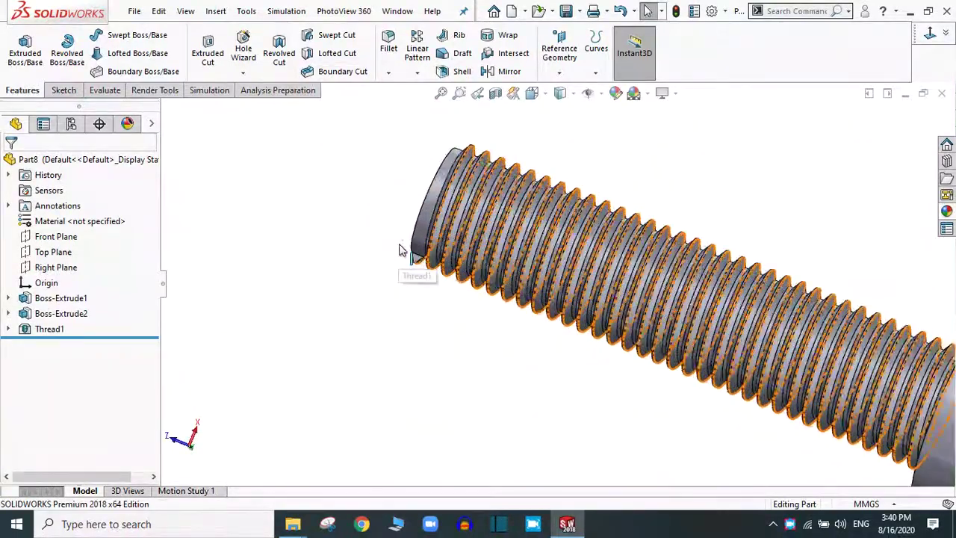
{"action": "mouse_move", "coordinate": [463, 325]}
{"action": "middle_mouse_down"}
{"action": "mouse_move", "coordinate": [433, 316]}
{"action": "mouse_move", "coordinate": [447, 317]}
{"action": "middle_mouse_up"}
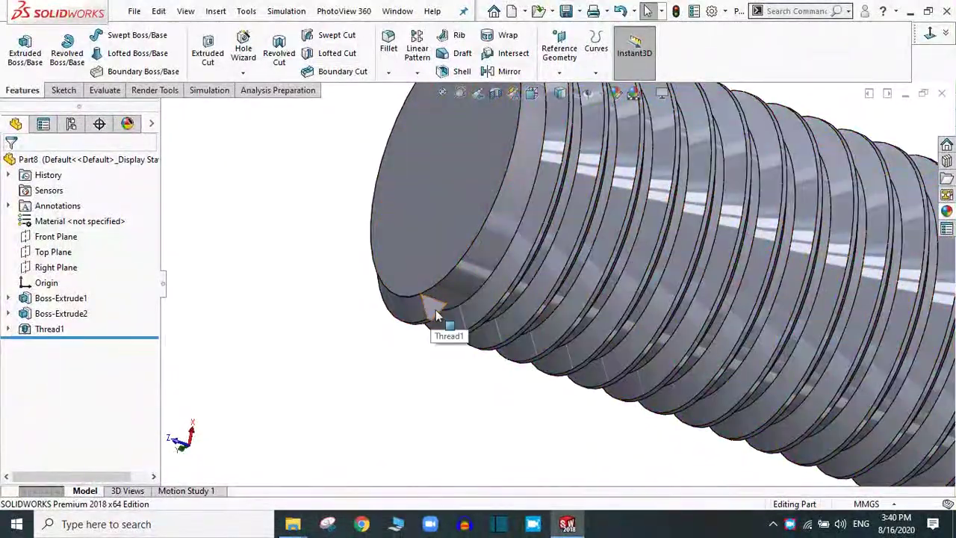
{"action": "scroll", "coordinate": [442, 318], "scroll_direction": "up", "scroll_amount": 3}
{"action": "mouse_move", "coordinate": [510, 323]}
{"action": "middle_mouse_down"}
{"action": "mouse_move", "coordinate": [493, 286]}
{"action": "mouse_move", "coordinate": [516, 363]}
{"action": "mouse_move", "coordinate": [471, 335]}
{"action": "mouse_move", "coordinate": [462, 250]}
{"action": "middle_mouse_up"}
{"action": "scroll", "coordinate": [486, 273], "scroll_direction": "up", "scroll_amount": 3}
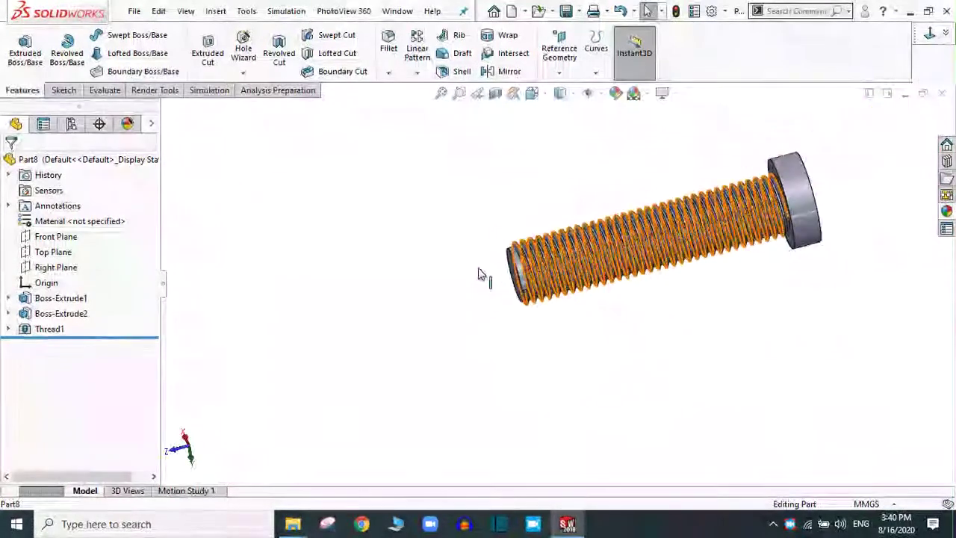
{"action": "scroll", "coordinate": [533, 245], "scroll_direction": "down", "scroll_amount": 3}
{"action": "middle_click_drag", "start_coordinate": [611, 405], "coordinate": [600, 447]}
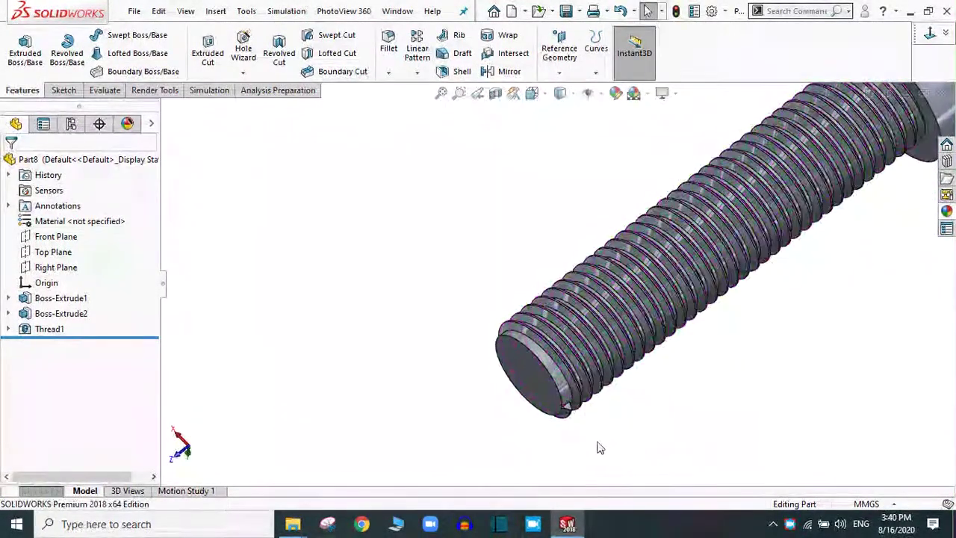
Edit the shank's thread so its start is offset 5 mm outward, beyond the shank's free end.
{"action": "left_click", "coordinate": [37, 330]}
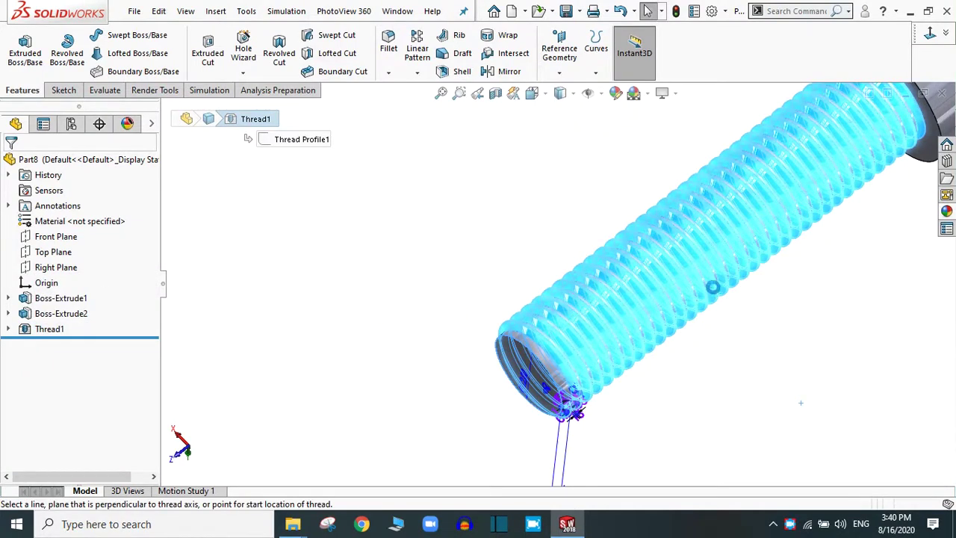
{"action": "key", "text": "f"}
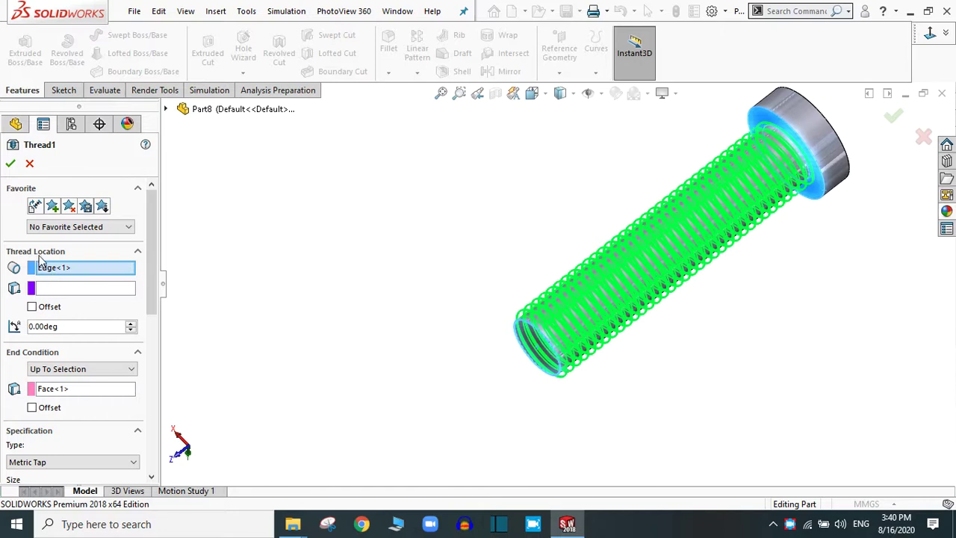
{"action": "left_click", "coordinate": [31, 307]}
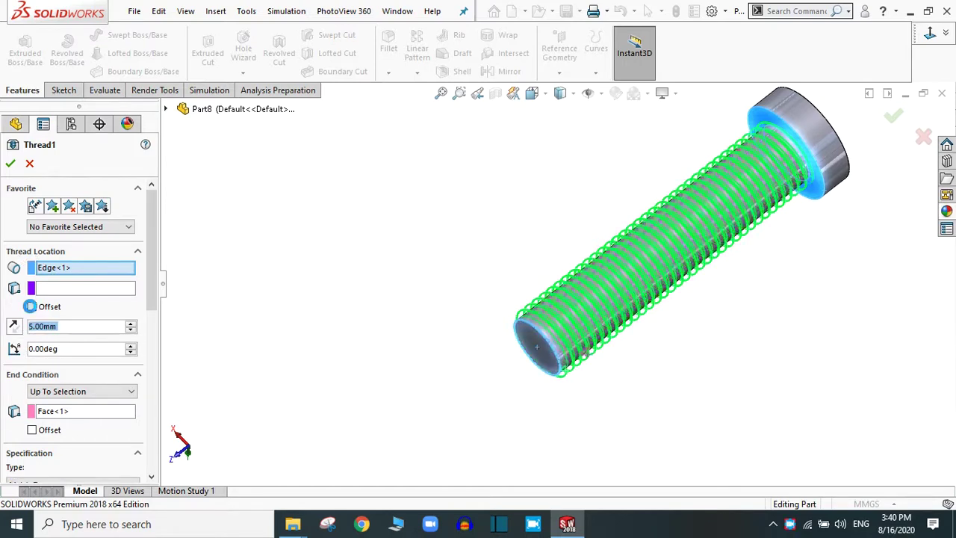
{"action": "left_click", "coordinate": [12, 328]}
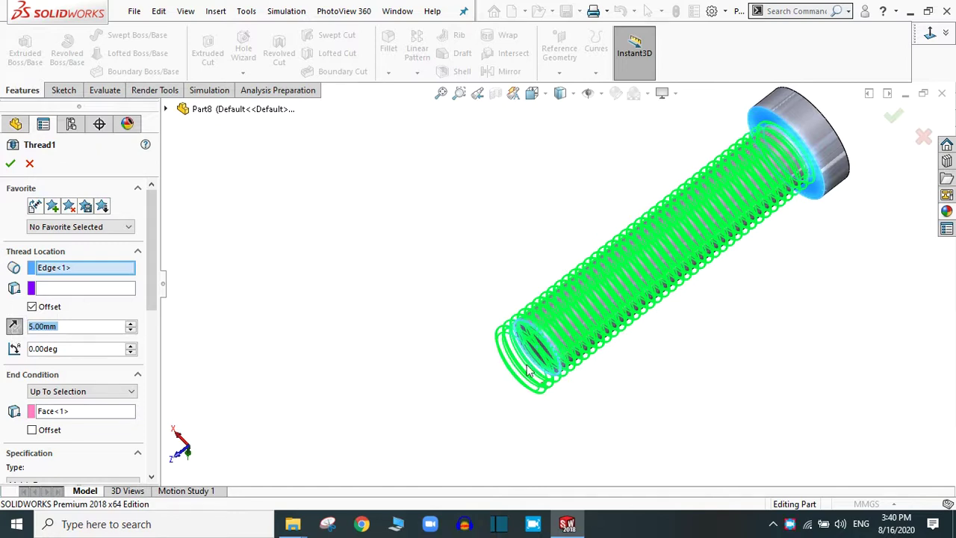
{"action": "middle_click_drag", "start_coordinate": [647, 384], "coordinate": [626, 332]}
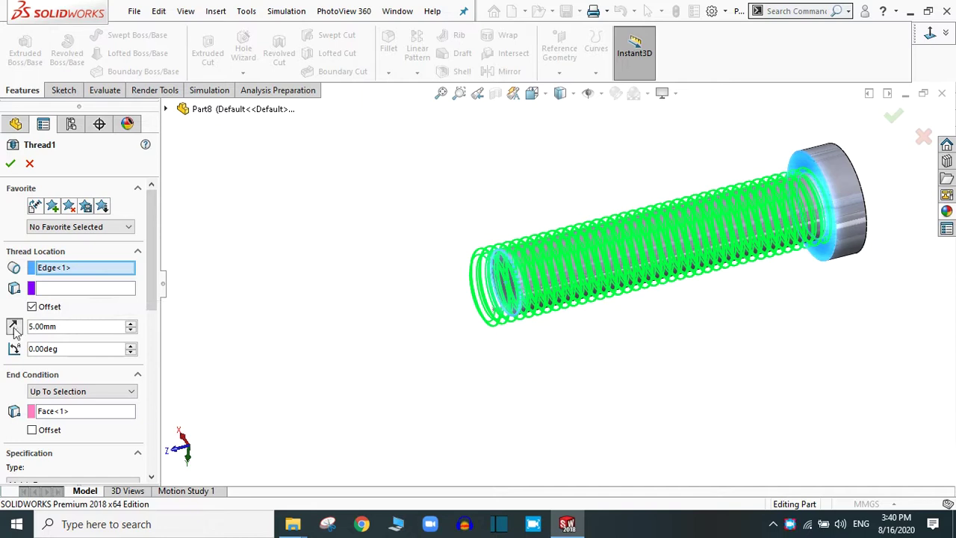
{"action": "left_click", "coordinate": [8, 166]}
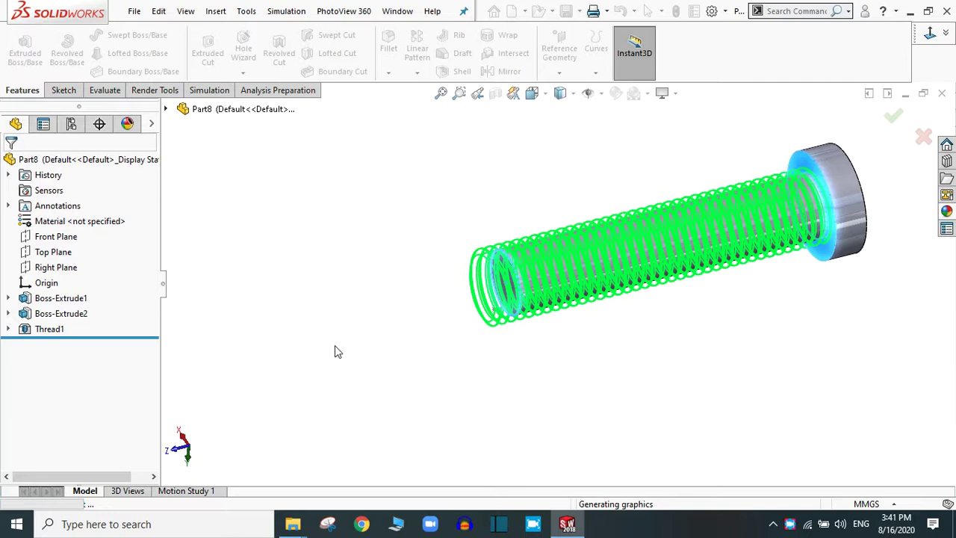
Start a sketch on the shank's free end face and convert its circular edge into the sketch.
{"action": "scroll", "coordinate": [717, 272], "scroll_direction": "up", "scroll_amount": 3}
{"action": "scroll", "coordinate": [717, 272], "scroll_direction": "down", "scroll_amount": 3}
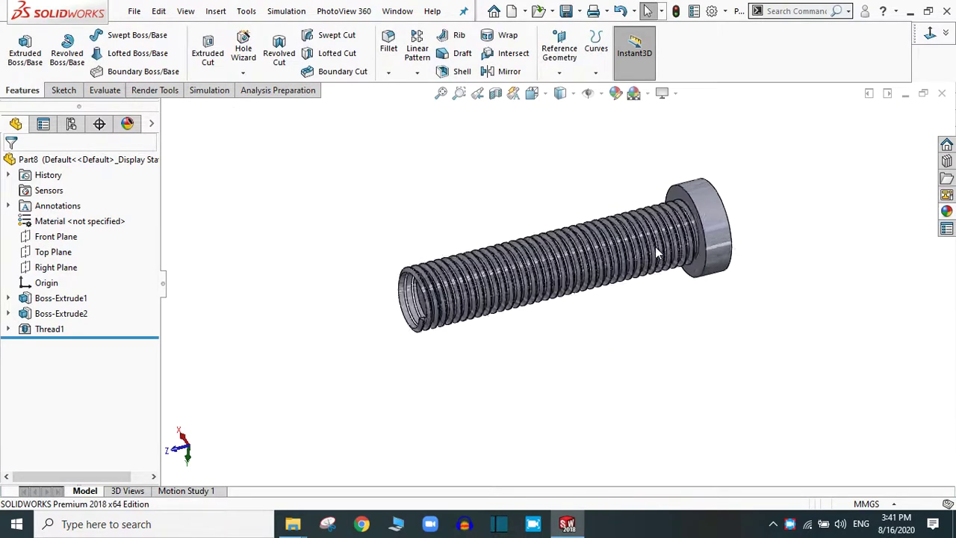
{"action": "middle_click_drag", "start_coordinate": [624, 253], "coordinate": [676, 256]}
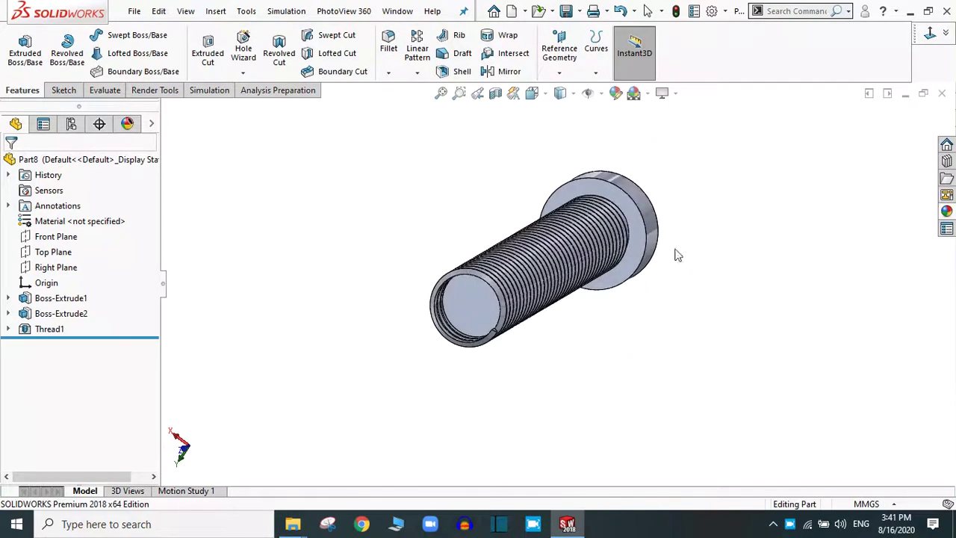
{"action": "left_click", "coordinate": [460, 299]}
{"action": "left_click", "coordinate": [521, 258]}
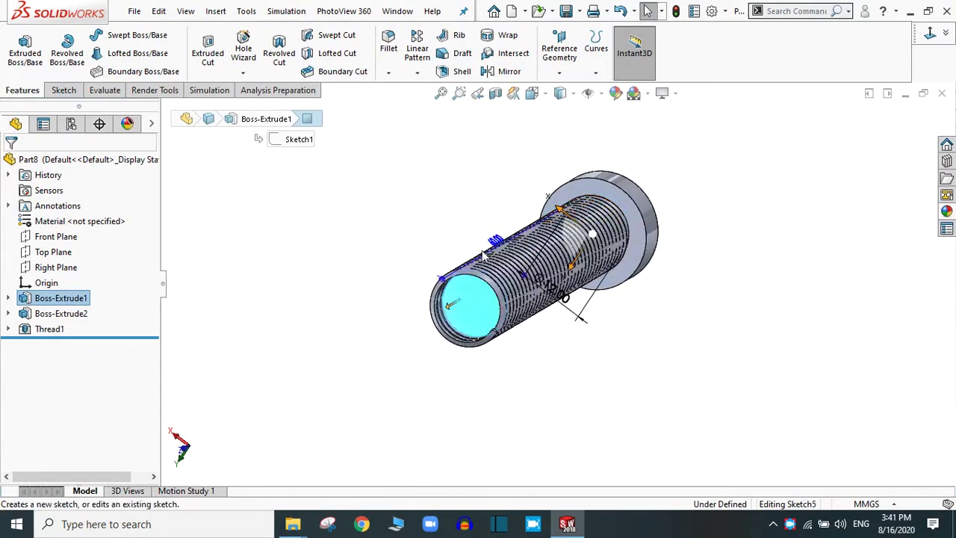
{"action": "left_click", "coordinate": [302, 268]}
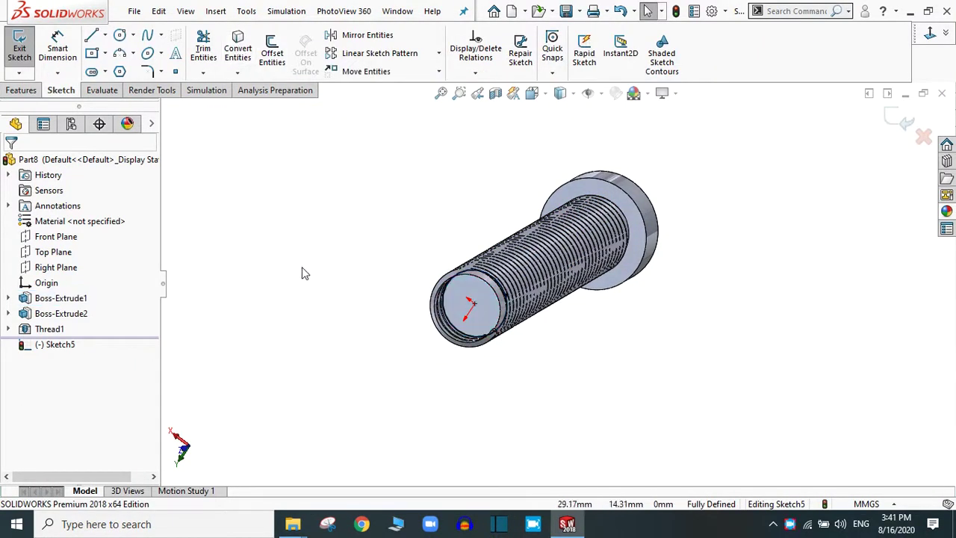
{"action": "scroll", "coordinate": [545, 348], "scroll_direction": "down", "scroll_amount": 2}
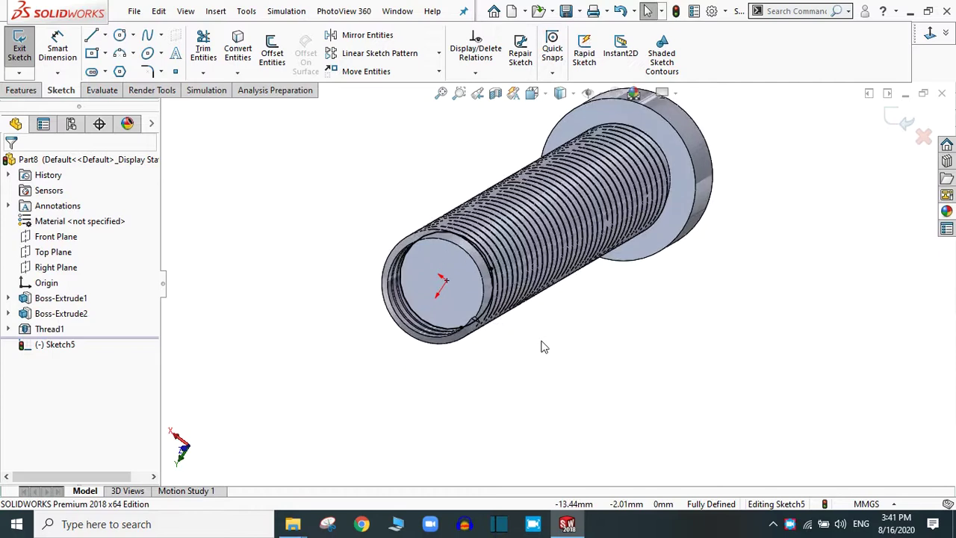
Offset the end face's circular outline 10 mm outward in the sketch.
{"action": "left_click", "coordinate": [271, 52]}
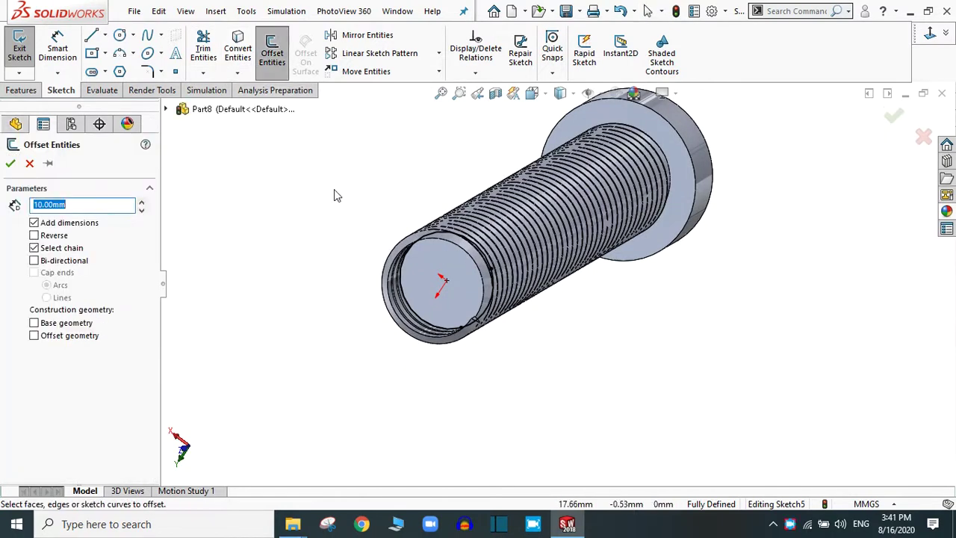
{"action": "left_click", "coordinate": [405, 295]}
{"action": "scroll", "coordinate": [628, 291], "scroll_direction": "up", "scroll_amount": 3}
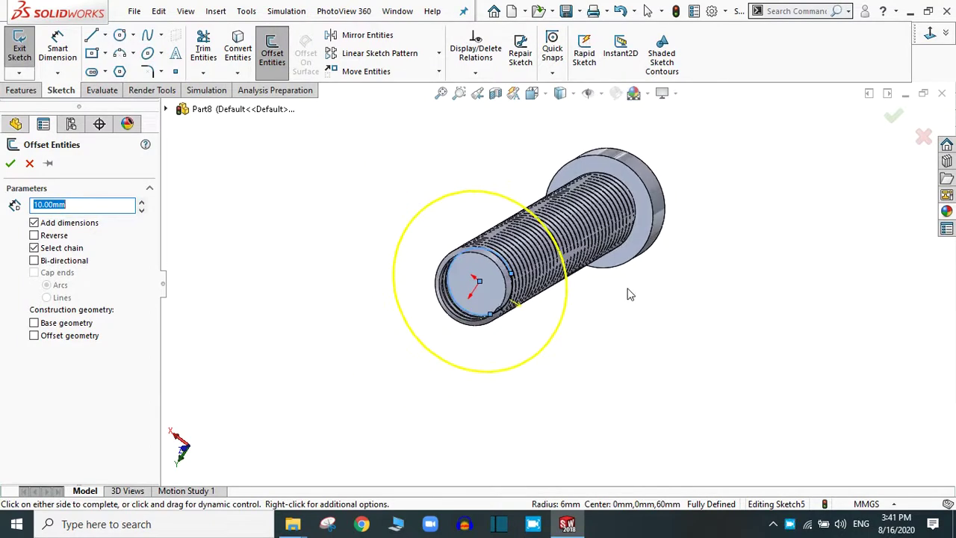
{"action": "middle_click_drag", "start_coordinate": [625, 288], "coordinate": [676, 305]}
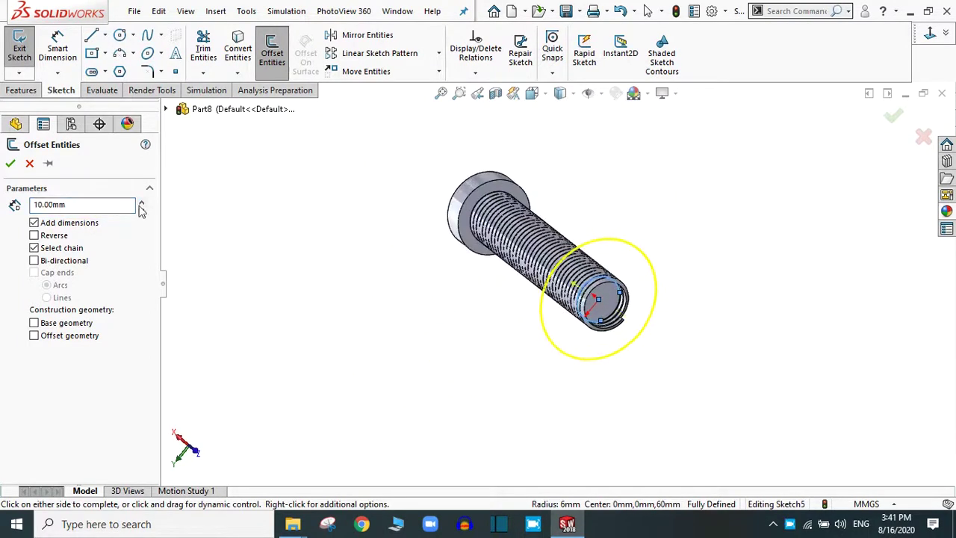
{"action": "left_click_drag", "start_coordinate": [82, 204], "coordinate": [28, 206]}
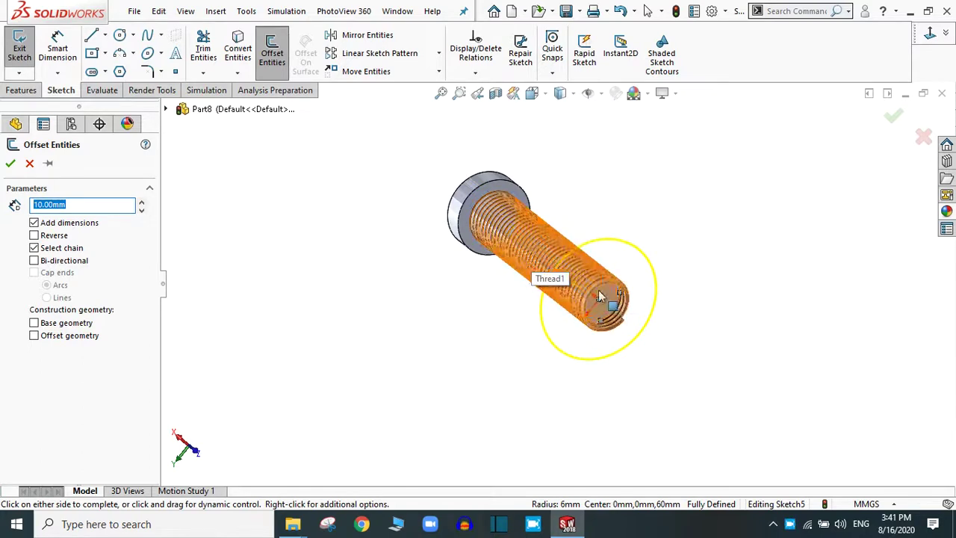
{"action": "middle_click_drag", "start_coordinate": [693, 309], "coordinate": [660, 326]}
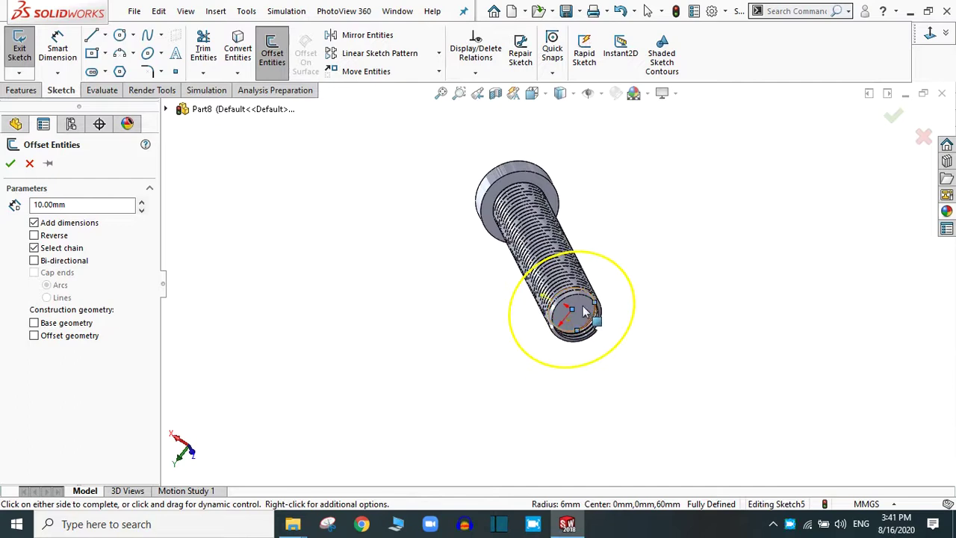
{"action": "left_click", "coordinate": [9, 165]}
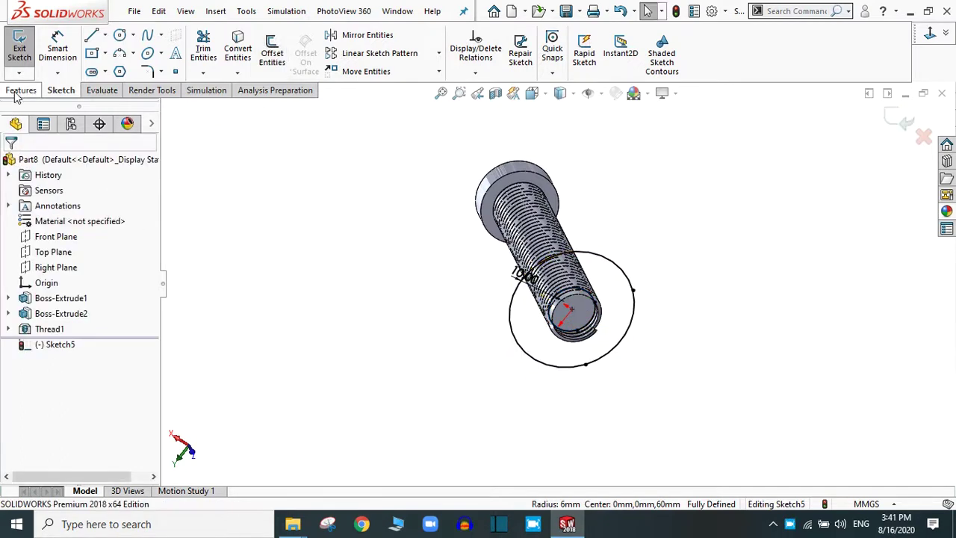
Set up a blind extruded cut of the ring sketch, directed away from the bolt's head, with a 45° outward draft.
{"action": "left_click", "coordinate": [21, 89]}
{"action": "left_click", "coordinate": [209, 57]}
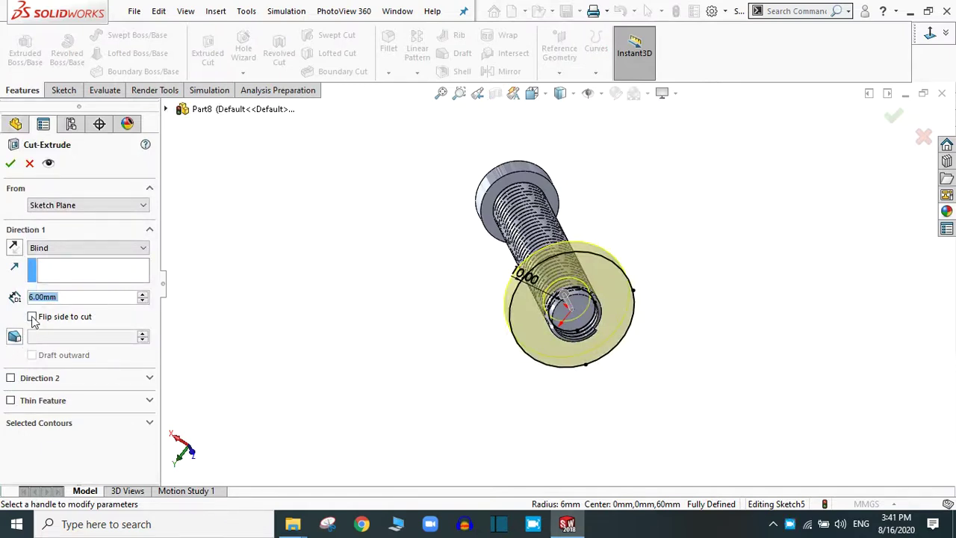
{"action": "left_click", "coordinate": [14, 336]}
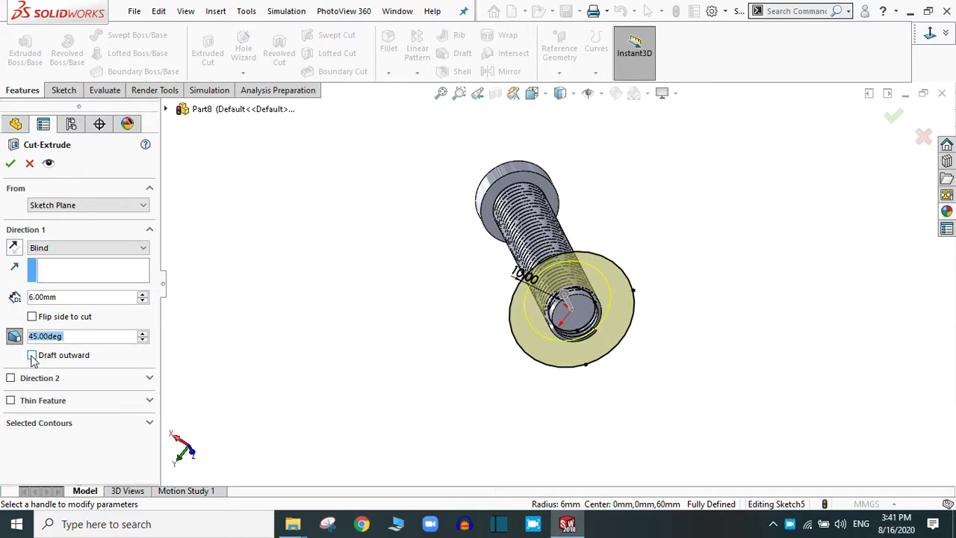
{"action": "left_click", "coordinate": [32, 356]}
{"action": "middle_click_drag", "start_coordinate": [440, 377], "coordinate": [297, 410]}
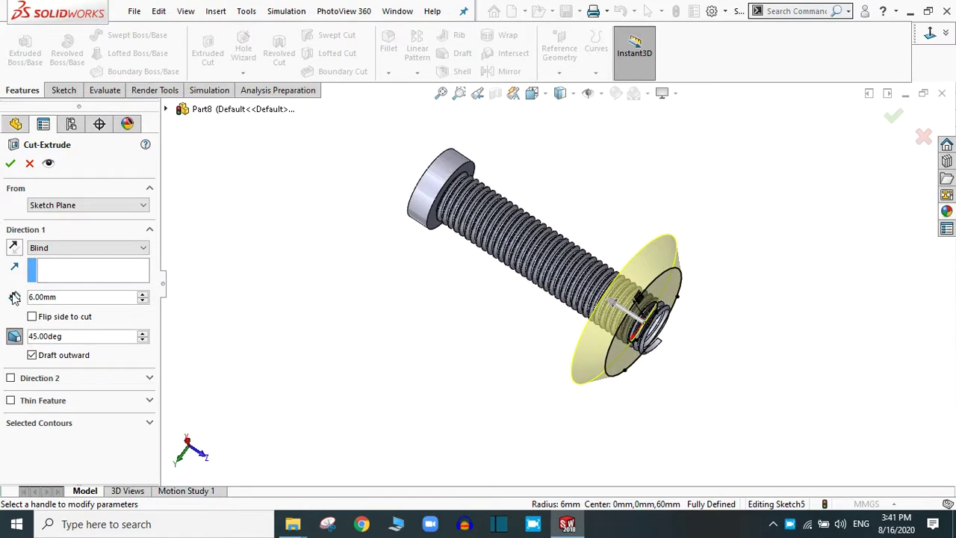
{"action": "left_click", "coordinate": [12, 248]}
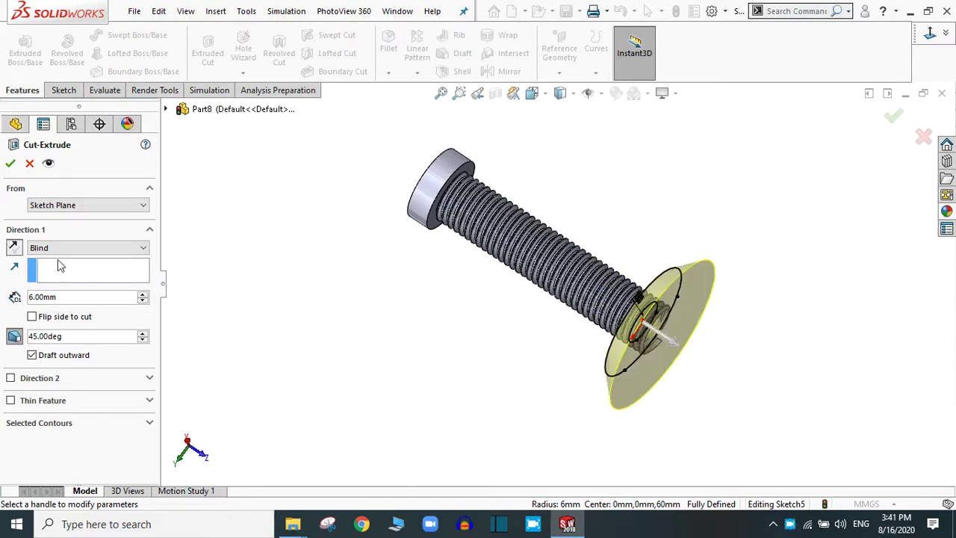
{"action": "mouse_move", "coordinate": [775, 374]}
{"action": "middle_mouse_down"}
{"action": "mouse_move", "coordinate": [799, 381]}
{"action": "mouse_move", "coordinate": [788, 328]}
{"action": "mouse_move", "coordinate": [800, 284]}
{"action": "mouse_move", "coordinate": [822, 273]}
{"action": "middle_mouse_up"}
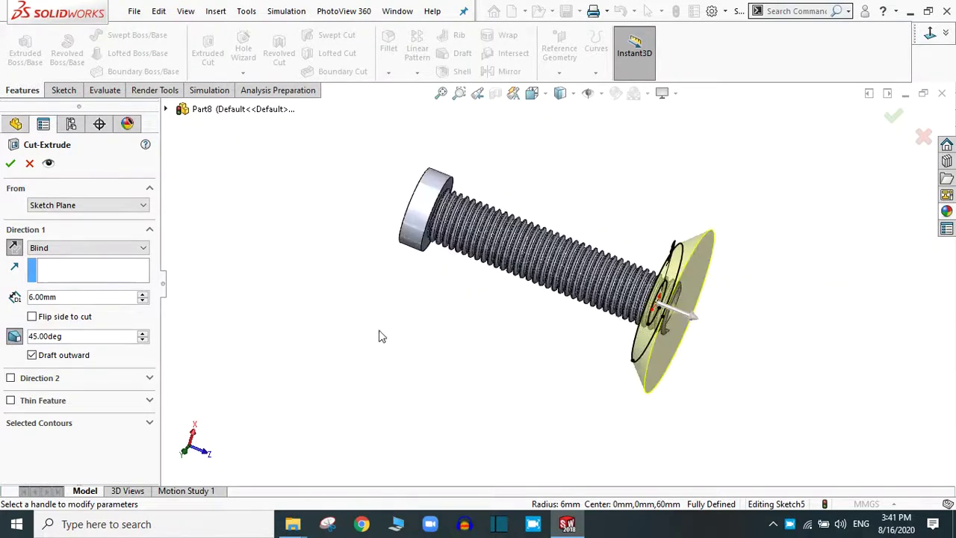
Set the drafted cut's depth to 16 mm and complete it to trim the excess thread.
{"action": "left_click", "coordinate": [142, 294]}
{"action": "left_click", "coordinate": [142, 294]}
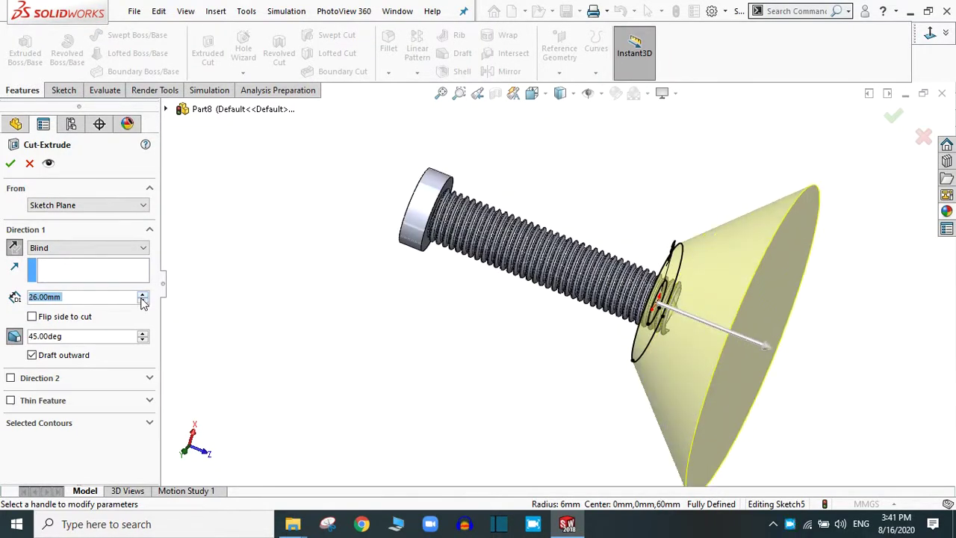
{"action": "left_click", "coordinate": [142, 299]}
{"action": "middle_click_drag", "start_coordinate": [572, 363], "coordinate": [376, 328]}
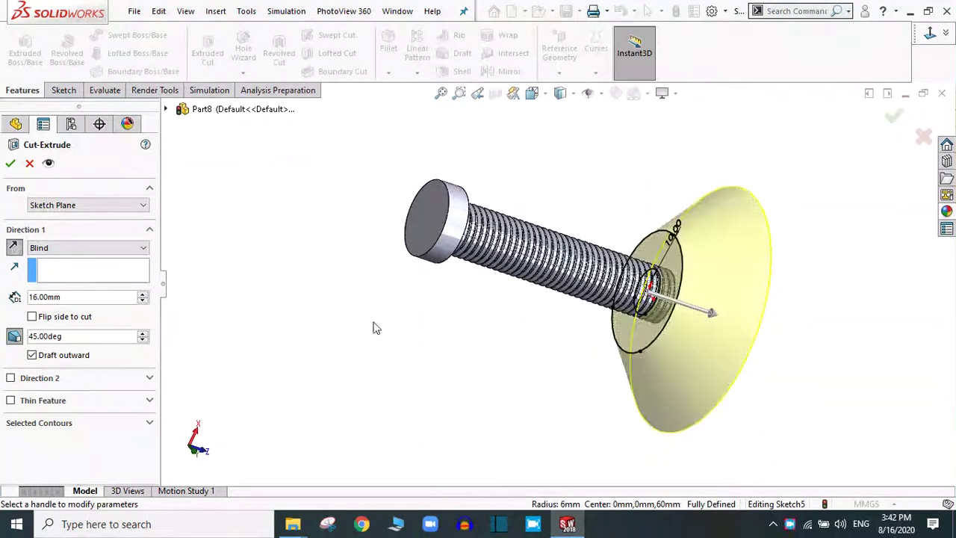
{"action": "left_click", "coordinate": [8, 165]}
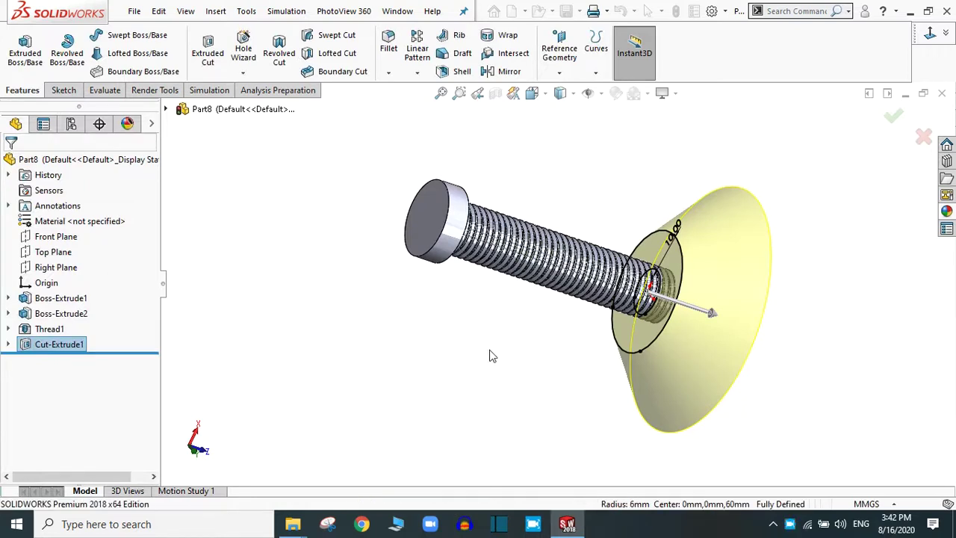
Inspect the trimmed thread at the shank's free end and the overall bolt.
{"action": "middle_click_drag", "start_coordinate": [734, 334], "coordinate": [668, 271]}
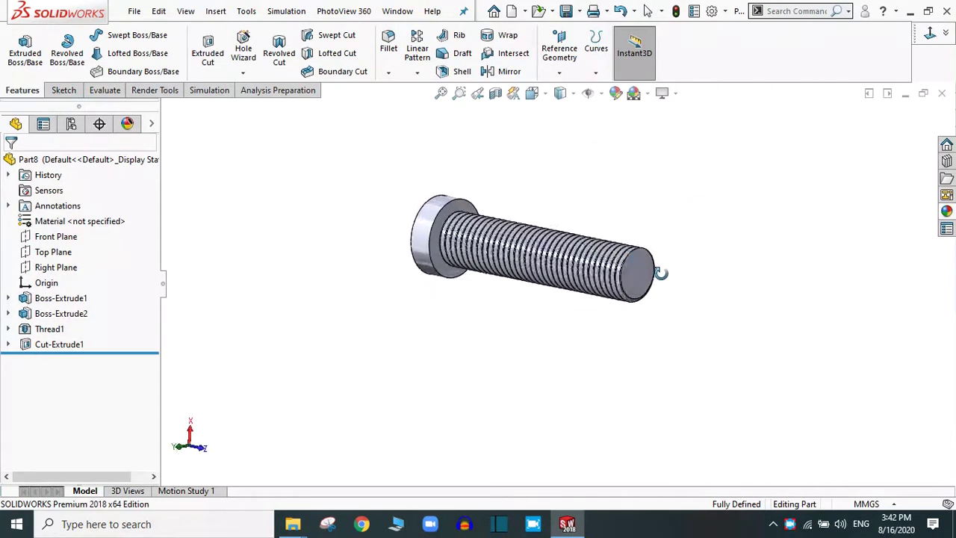
{"action": "scroll", "coordinate": [635, 270], "scroll_direction": "down", "scroll_amount": 5}
{"action": "scroll", "coordinate": [641, 261], "scroll_direction": "down", "scroll_amount": 3}
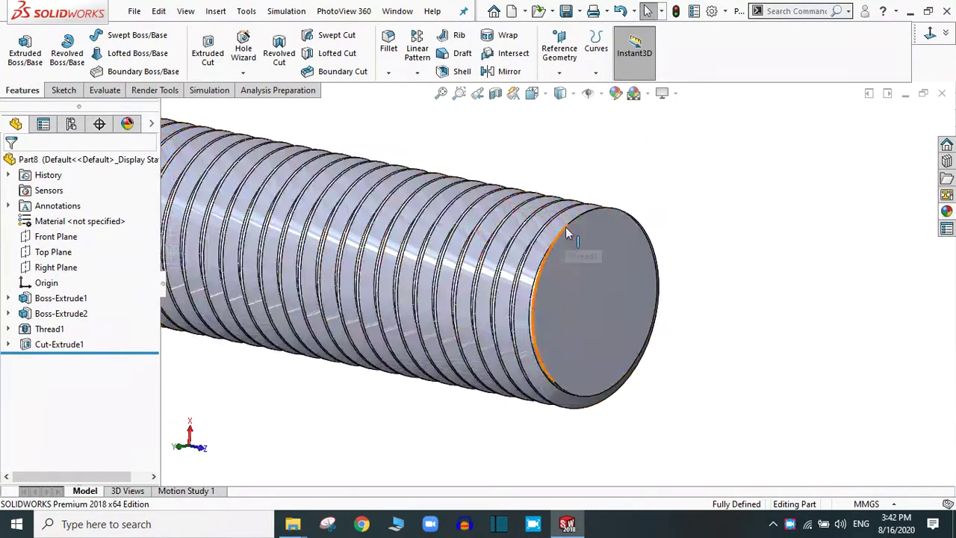
{"action": "scroll", "coordinate": [736, 239], "scroll_direction": "up", "scroll_amount": 5}
{"action": "scroll", "coordinate": [735, 241], "scroll_direction": "up", "scroll_amount": 2}
{"action": "middle_click_drag", "start_coordinate": [523, 288], "coordinate": [467, 309]}
{"action": "scroll", "coordinate": [448, 269], "scroll_direction": "down", "scroll_amount": 3}
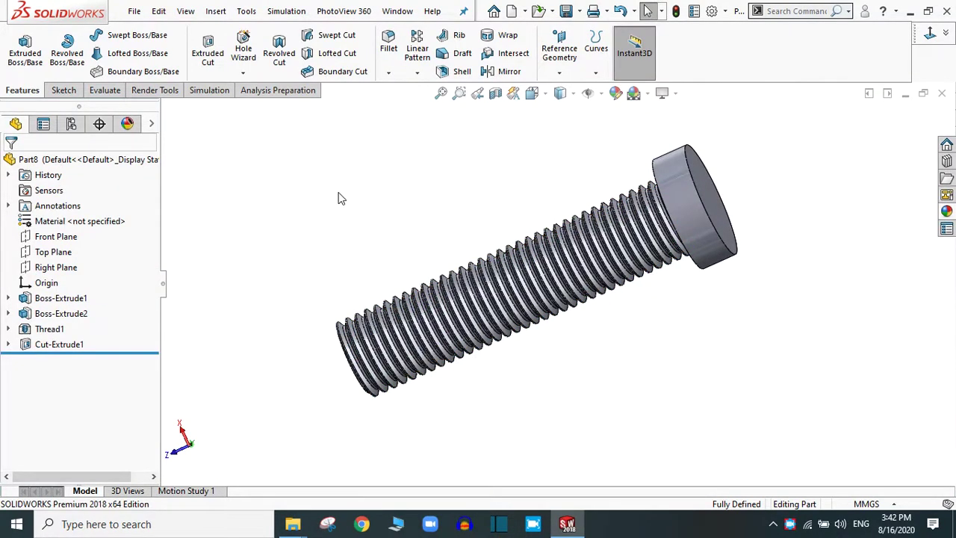
Create a new part document and apply the Plain White scene as its background.
{"action": "left_click", "coordinate": [134, 10]}
{"action": "left_click", "coordinate": [136, 34]}
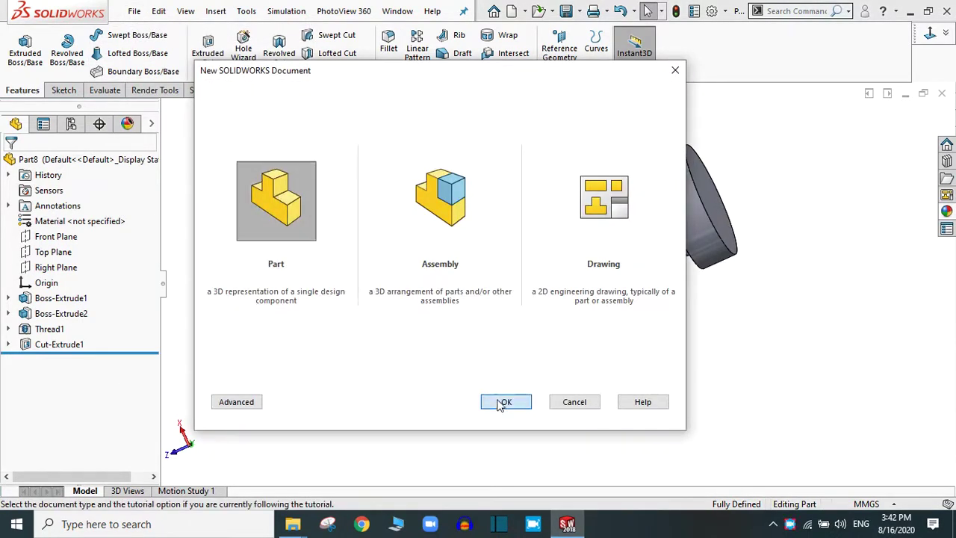
{"action": "left_click", "coordinate": [502, 403]}
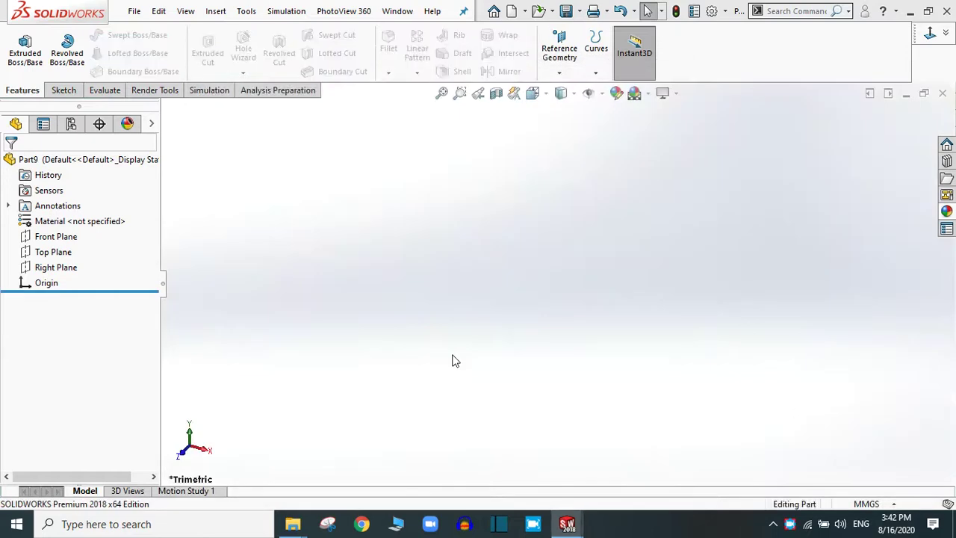
{"action": "left_click", "coordinate": [647, 93]}
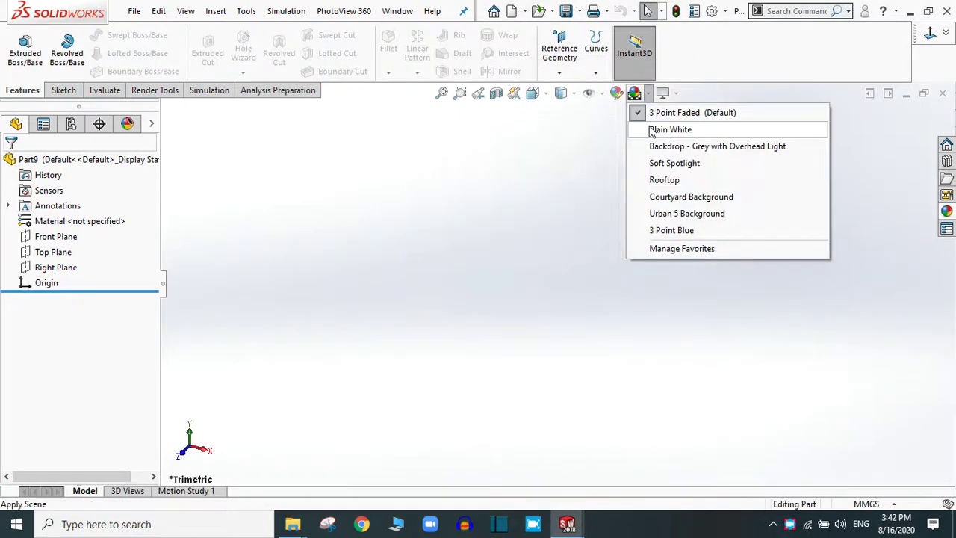
{"action": "left_click", "coordinate": [653, 129]}
Sketch a six-sided polygon on the Front Plane, centred on the origin, with an inscribed circle about 69 mm in diameter.
{"action": "left_click", "coordinate": [53, 236]}
{"action": "left_click", "coordinate": [56, 213]}
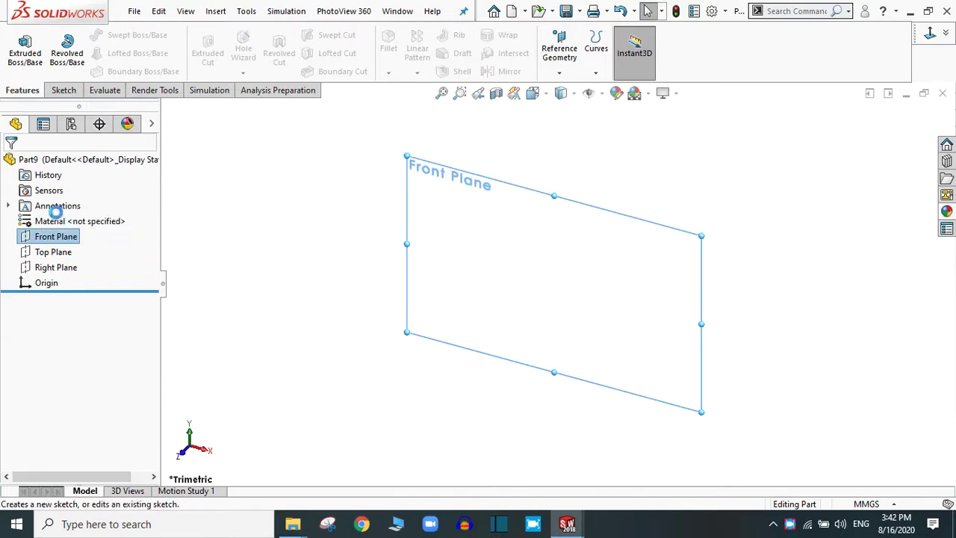
{"action": "left_click", "coordinate": [120, 71]}
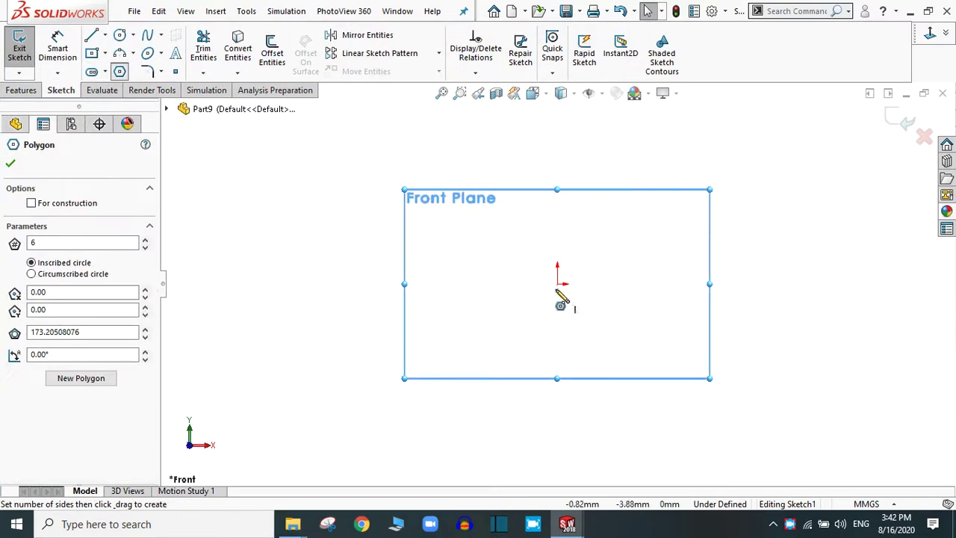
{"action": "left_click_drag", "start_coordinate": [560, 291], "coordinate": [586, 348]}
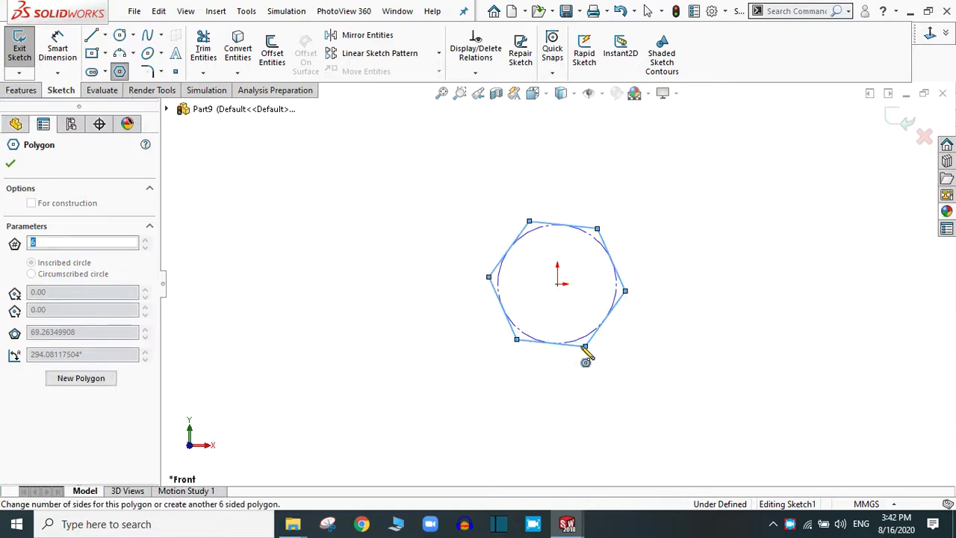
{"action": "left_click", "coordinate": [9, 166]}
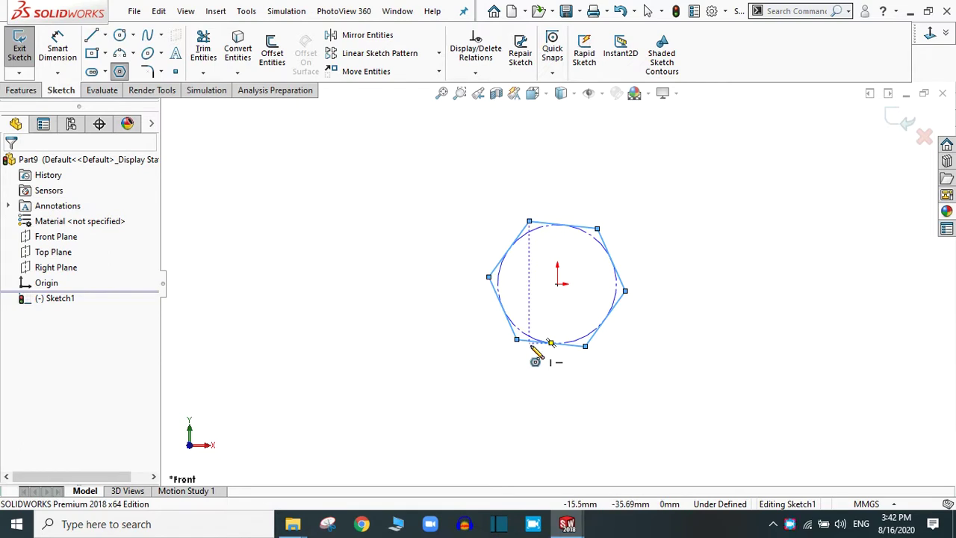
Add a horizontal relation to the hexagon's lower edge.
{"action": "left_click", "coordinate": [534, 341]}
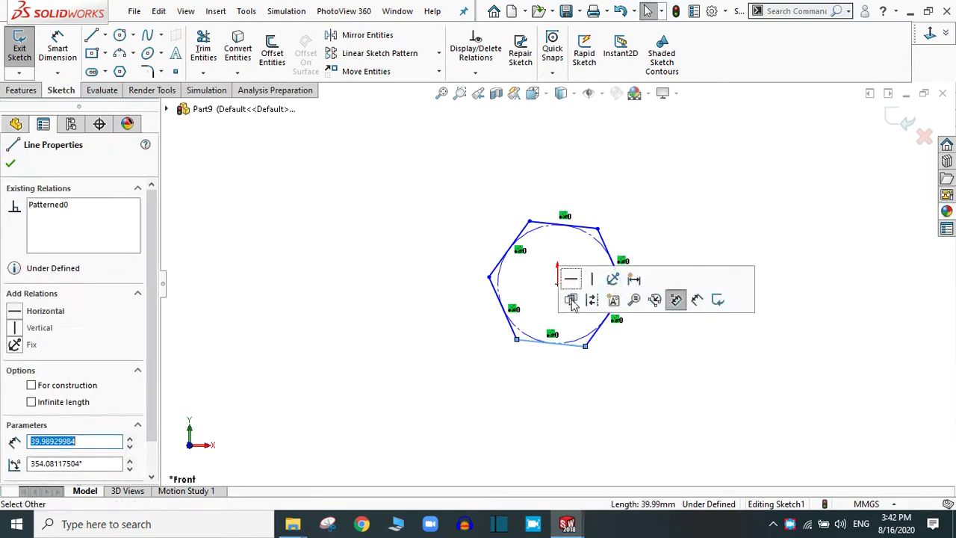
{"action": "left_click", "coordinate": [569, 283]}
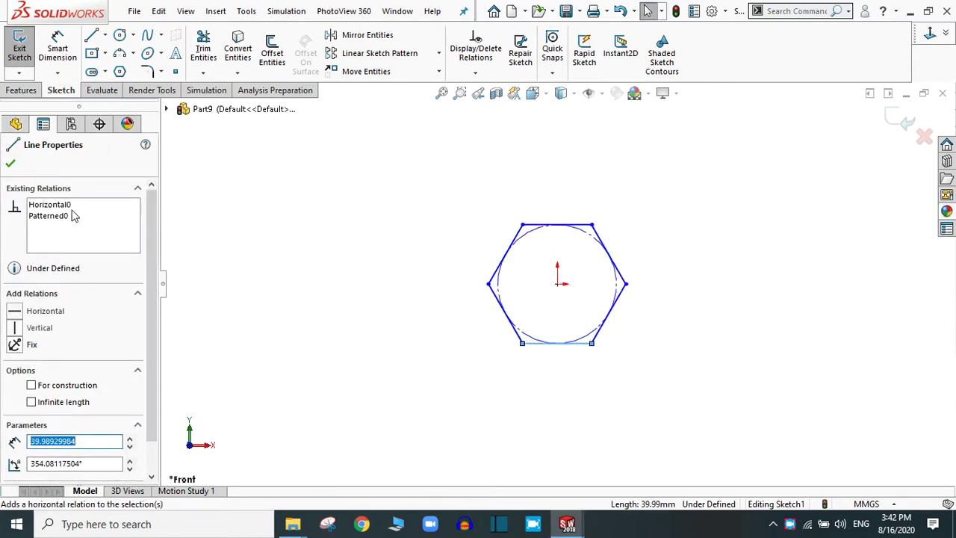
{"action": "left_click", "coordinate": [11, 165]}
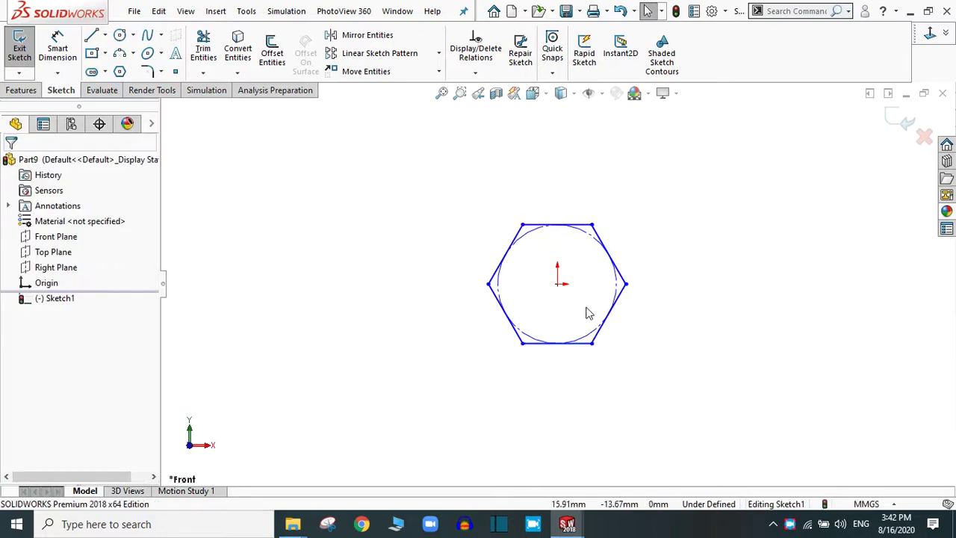
Dimension the hexagon's inscribed circle to a diameter of 16 mm.
{"action": "left_click", "coordinate": [57, 48]}
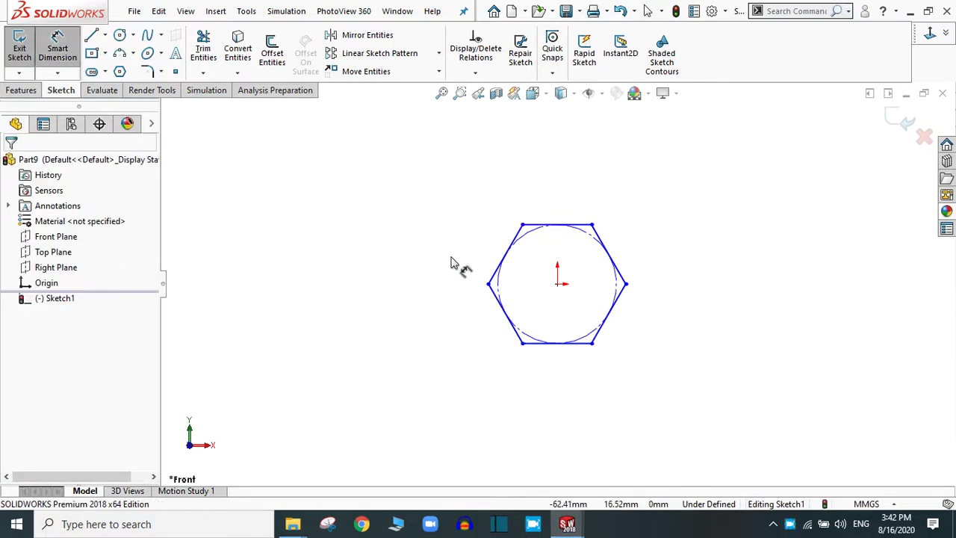
{"action": "left_click", "coordinate": [524, 243]}
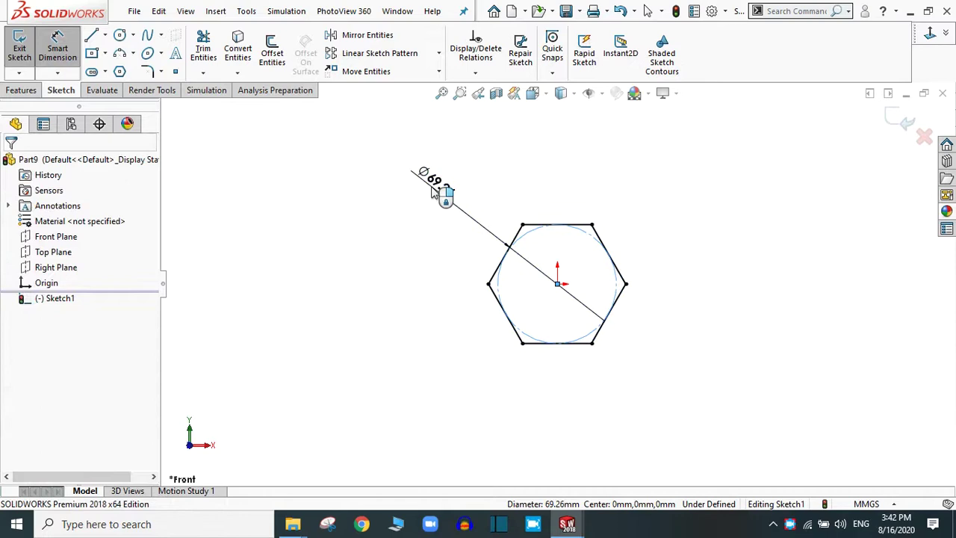
{"action": "left_click", "coordinate": [433, 192]}
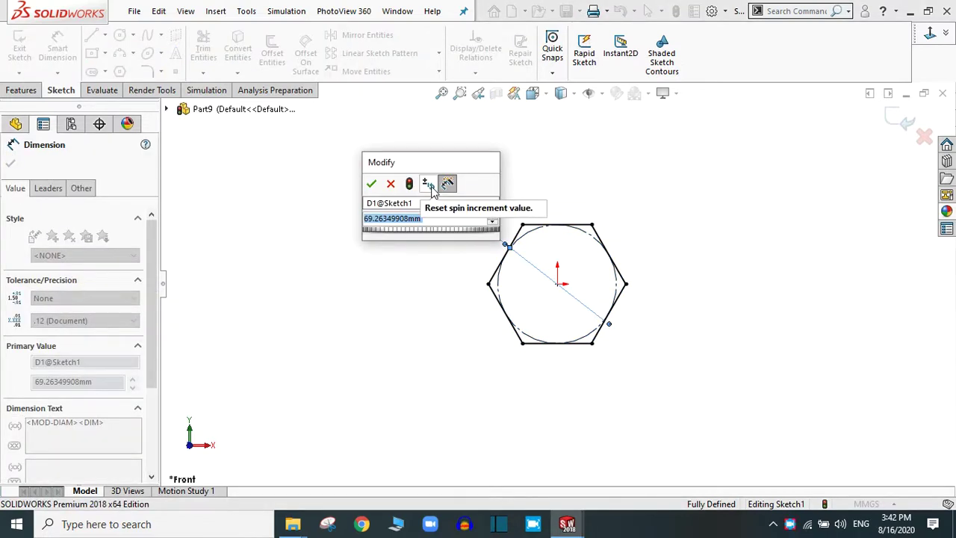
{"action": "type", "text": "16"}
{"action": "key", "text": "Return"}
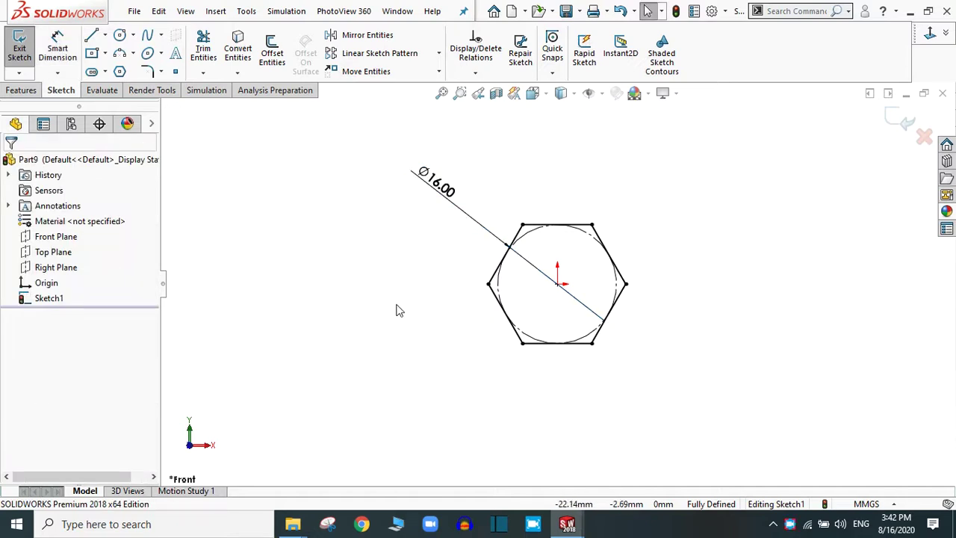
Extrude the hexagon sketch as a blind boss 6 mm deep.
{"action": "left_click", "coordinate": [21, 89]}
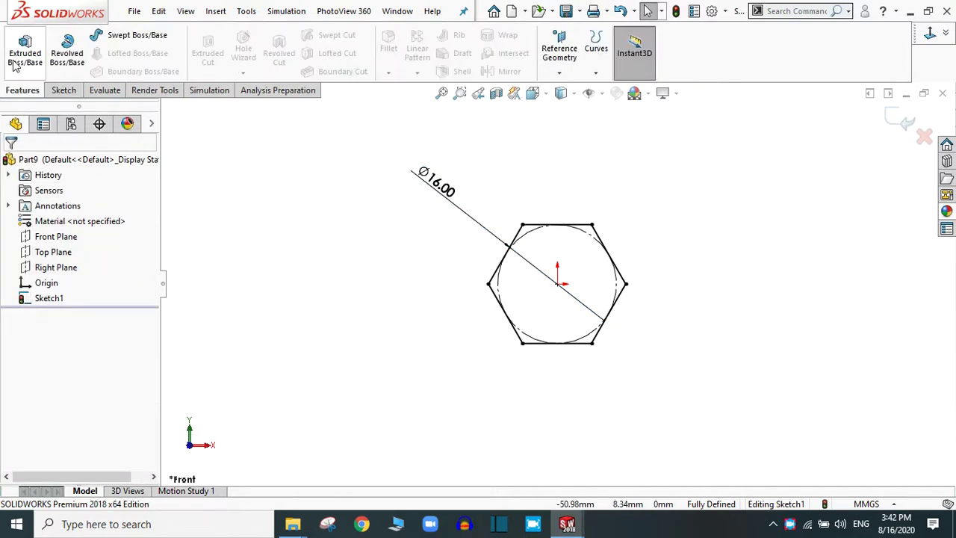
{"action": "left_click", "coordinate": [24, 52]}
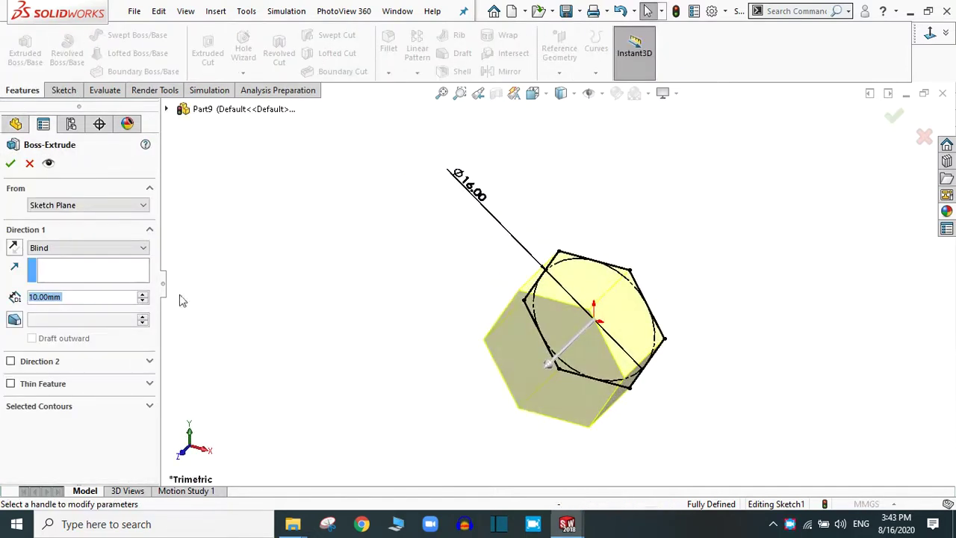
{"action": "type", "text": "6"}
{"action": "key", "text": "Return"}
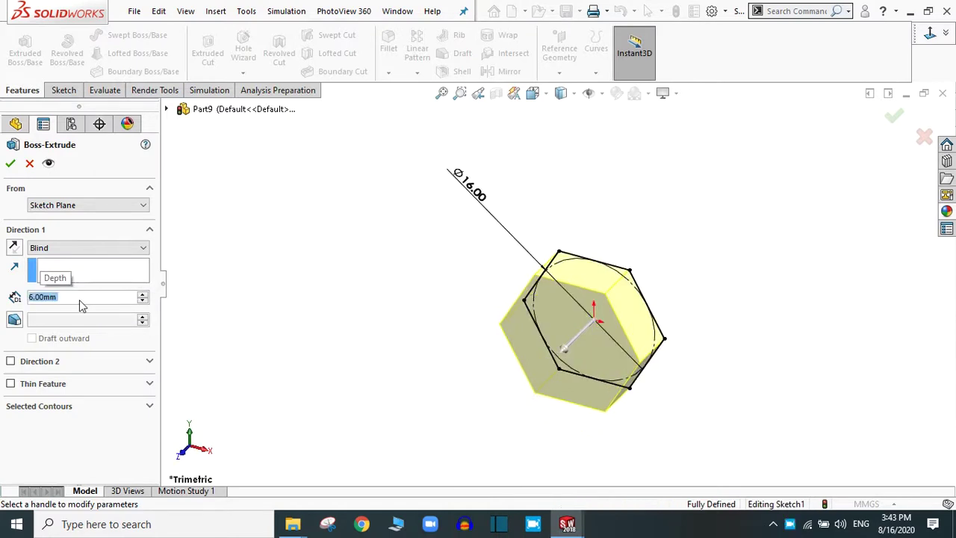
{"action": "left_click", "coordinate": [9, 163]}
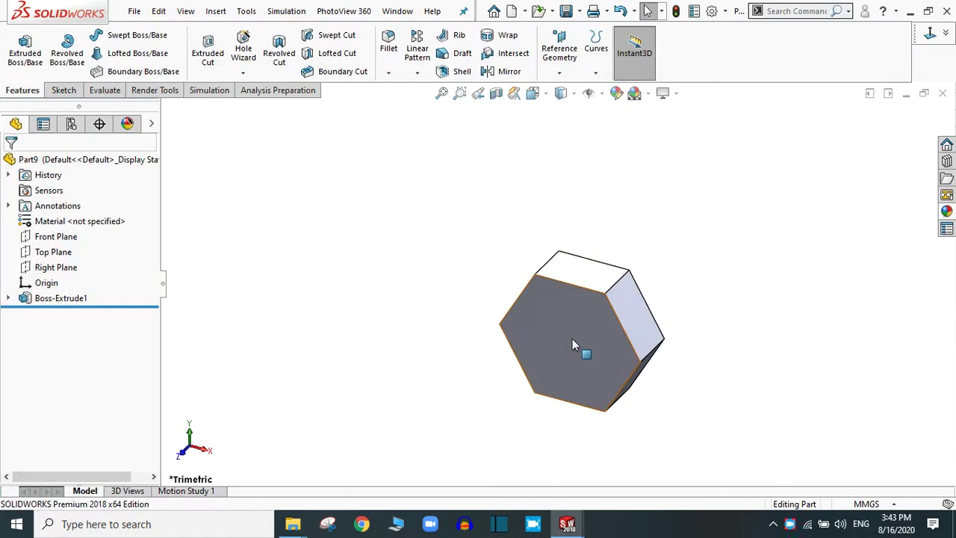
Sketch a circle of about 6.4 mm radius on the hexagonal front face, centred on the origin.
{"action": "left_click", "coordinate": [573, 342]}
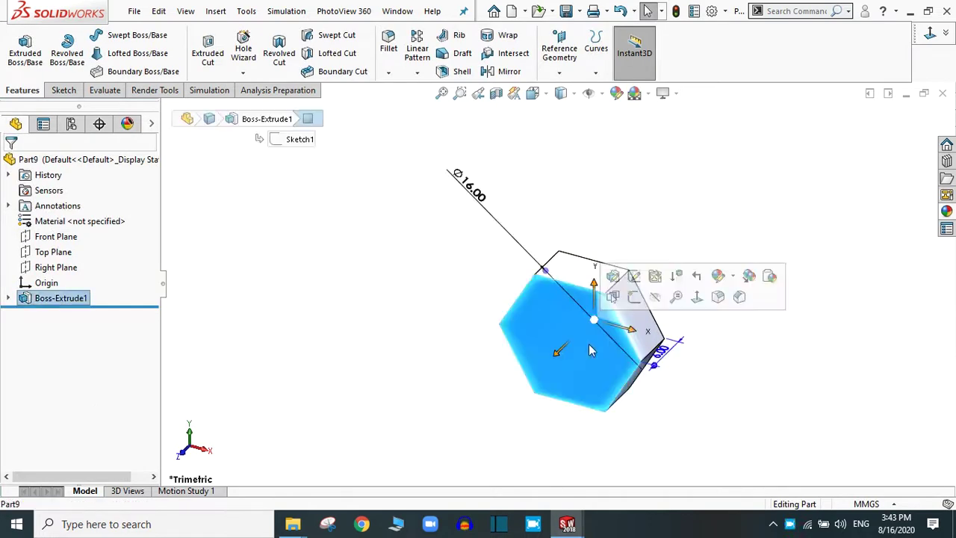
{"action": "left_click", "coordinate": [633, 297]}
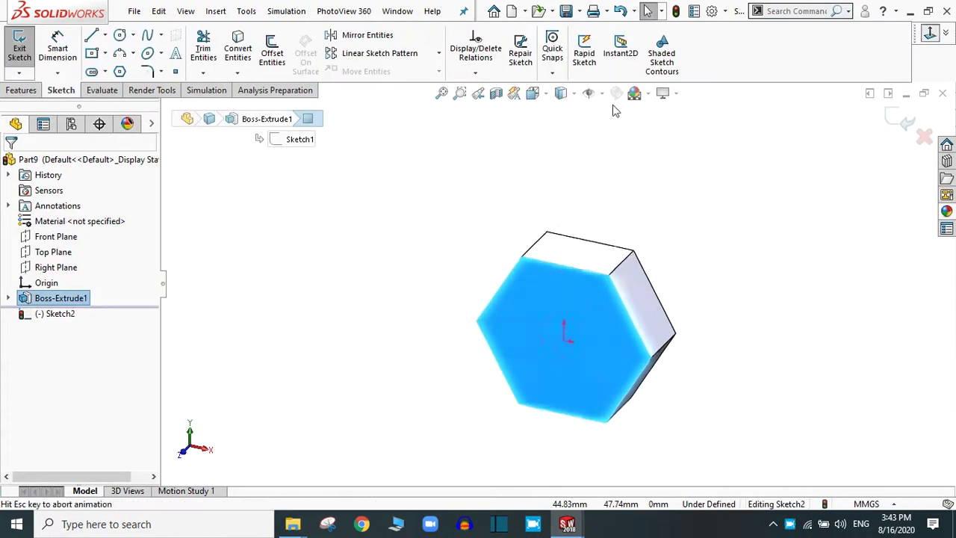
{"action": "left_click", "coordinate": [119, 36]}
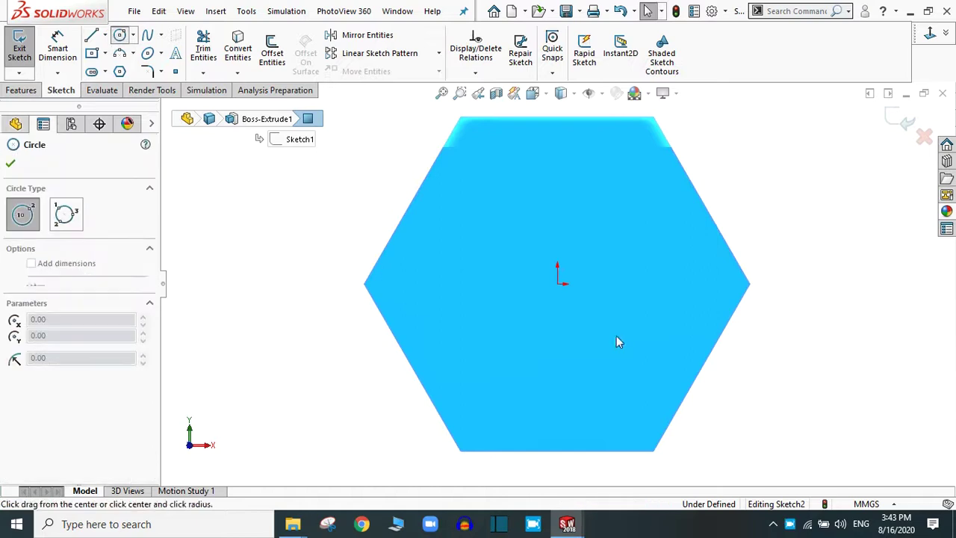
{"action": "left_click", "coordinate": [558, 284]}
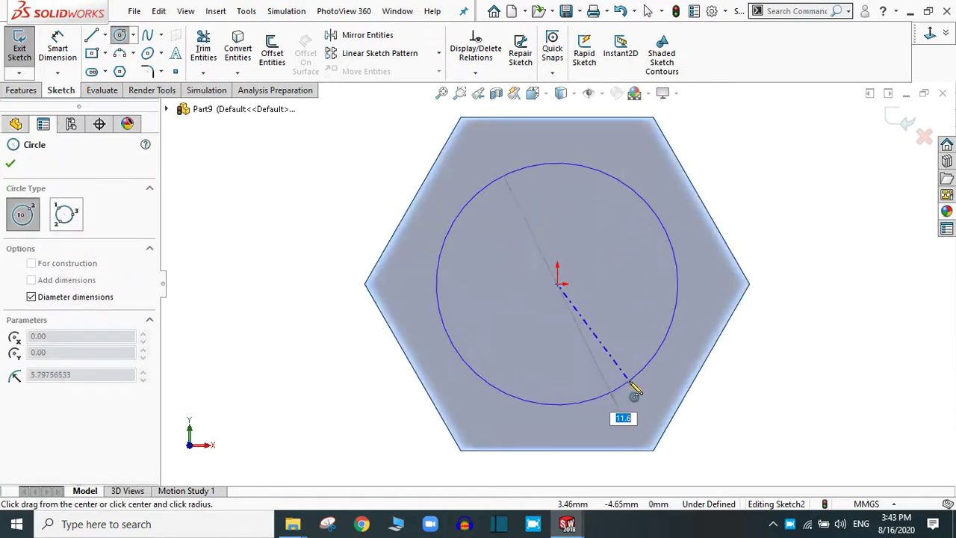
{"action": "left_click", "coordinate": [636, 405]}
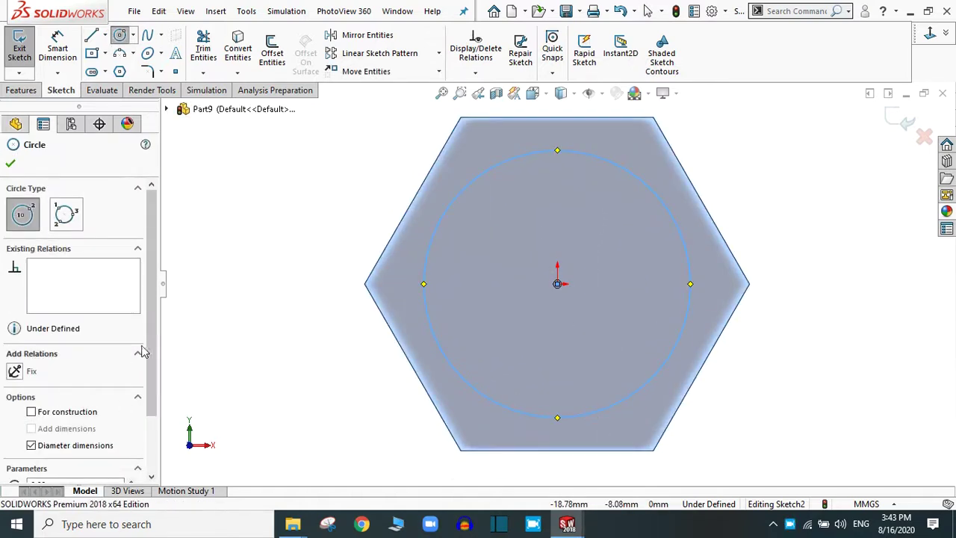
Set the sketched circle's radius to 6 mm.
{"action": "scroll", "coordinate": [149, 426], "scroll_direction": "down", "scroll_amount": 3}
{"action": "left_click_drag", "start_coordinate": [72, 449], "coordinate": [13, 448]}
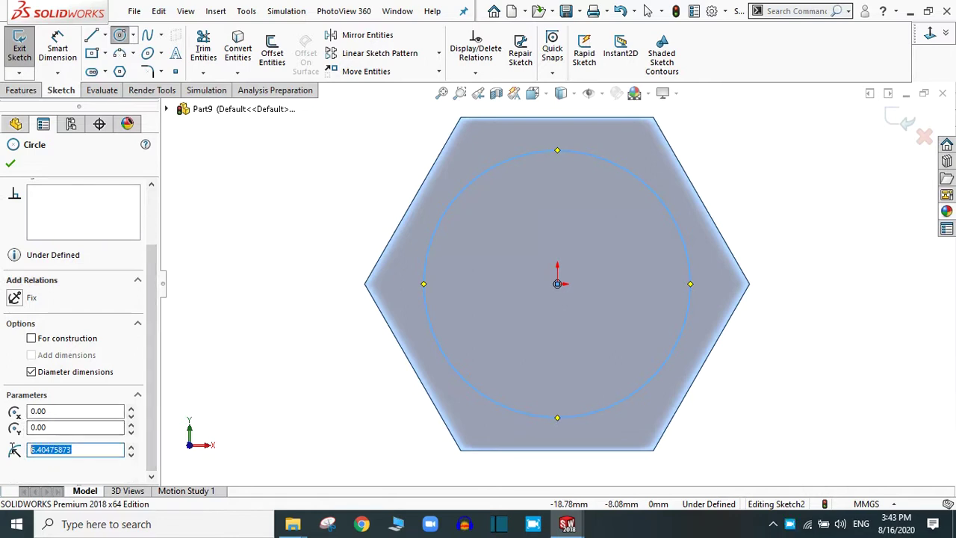
{"action": "type", "text": "6"}
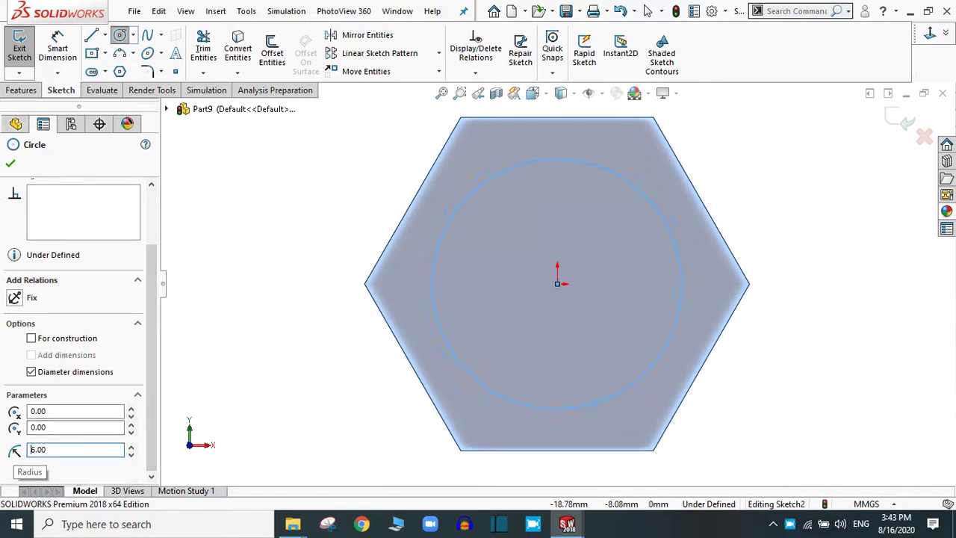
{"action": "left_click", "coordinate": [9, 165]}
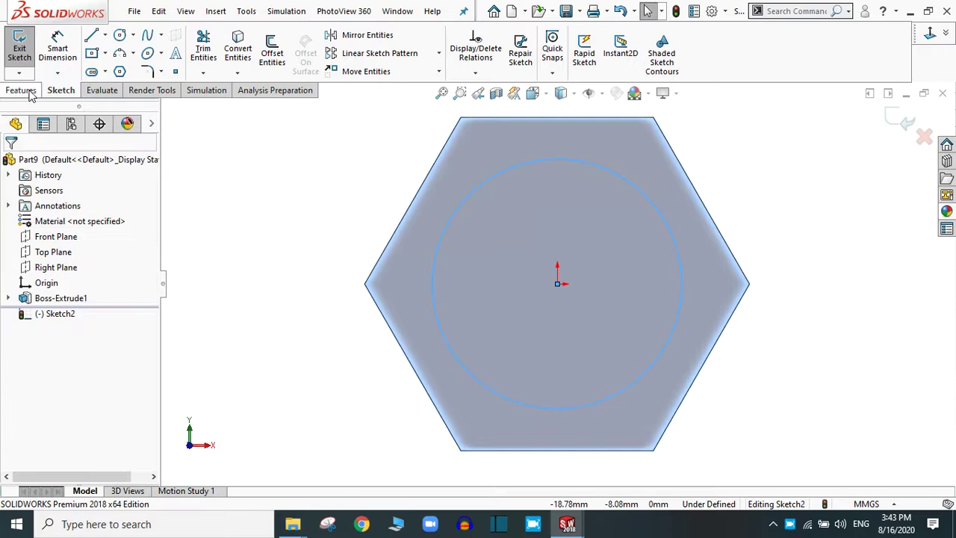
Cut the circle through the entire hexagonal body with a Through All extruded cut.
{"action": "left_click", "coordinate": [21, 90]}
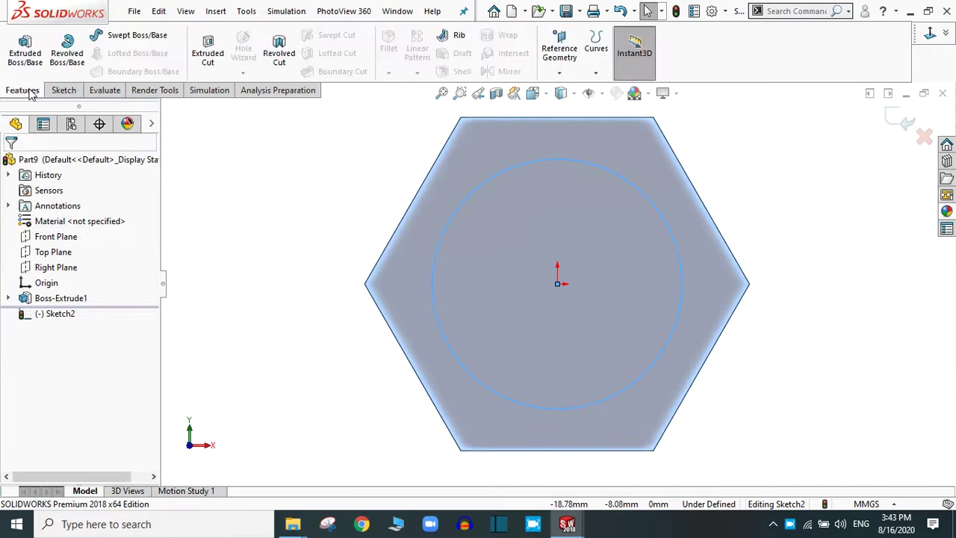
{"action": "left_click", "coordinate": [208, 49]}
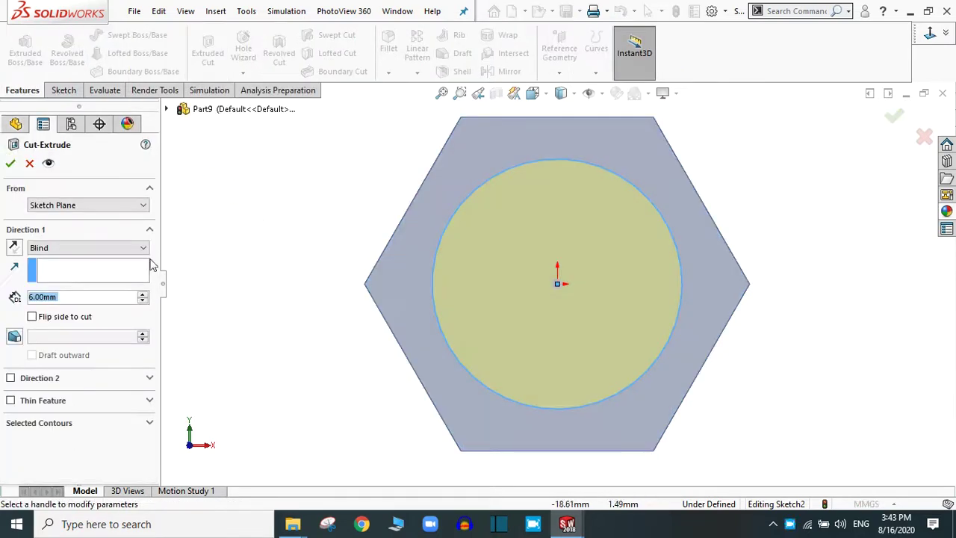
{"action": "left_click", "coordinate": [63, 248]}
{"action": "left_click", "coordinate": [52, 270]}
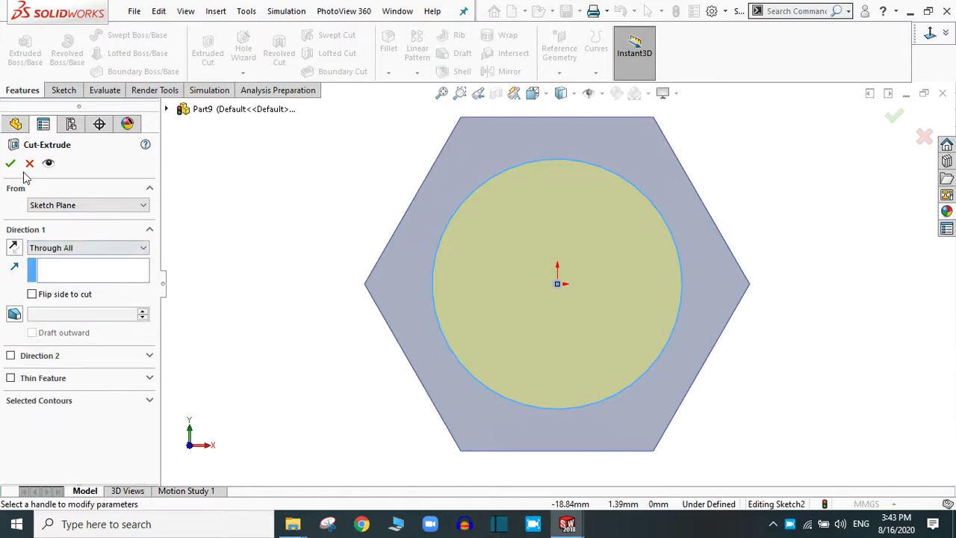
{"action": "left_click", "coordinate": [10, 164]}
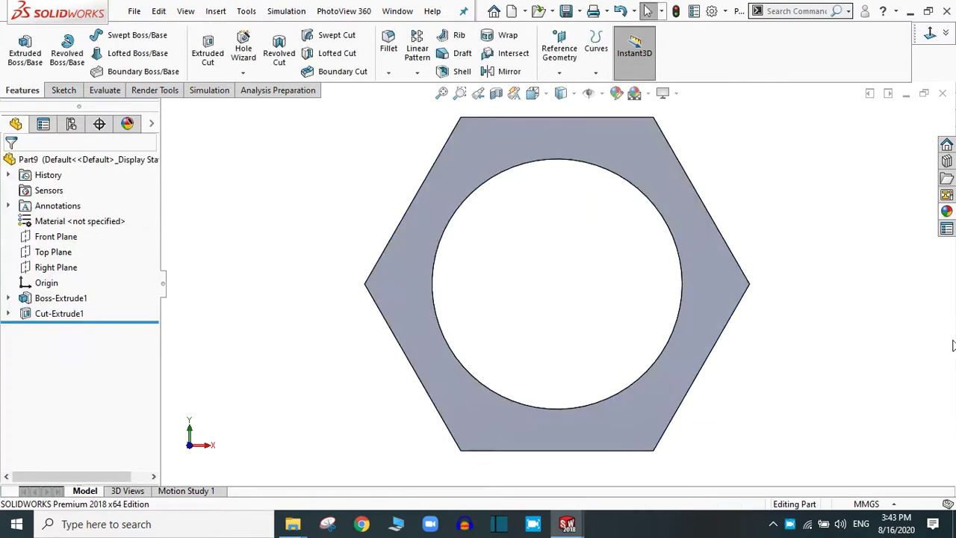
Start a Thread feature on the nut, located on the hole's circular edge on the front face.
{"action": "mouse_move", "coordinate": [781, 269]}
{"action": "middle_mouse_down"}
{"action": "mouse_move", "coordinate": [751, 254]}
{"action": "mouse_move", "coordinate": [703, 204]}
{"action": "mouse_move", "coordinate": [736, 269]}
{"action": "mouse_move", "coordinate": [681, 251]}
{"action": "middle_mouse_up"}
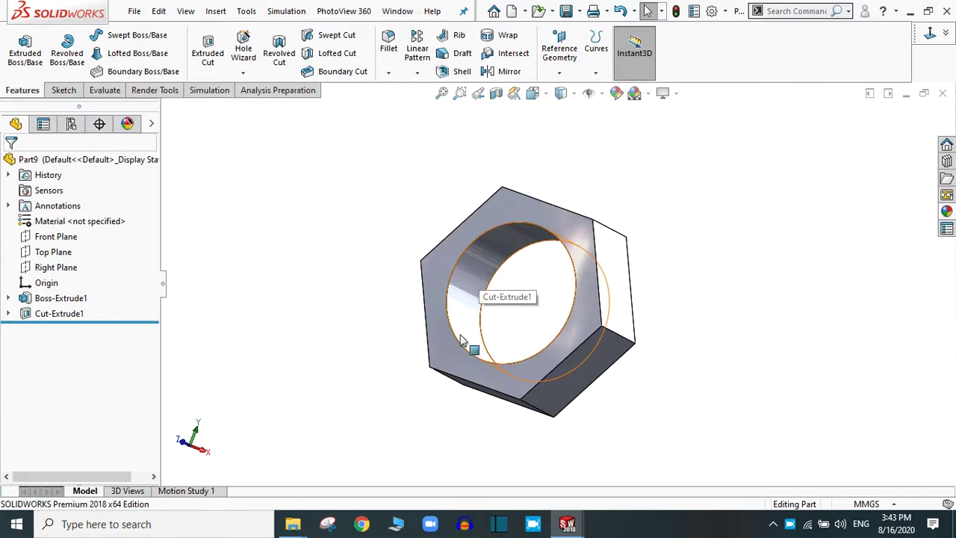
{"action": "left_click", "coordinate": [243, 72]}
{"action": "left_click", "coordinate": [261, 123]}
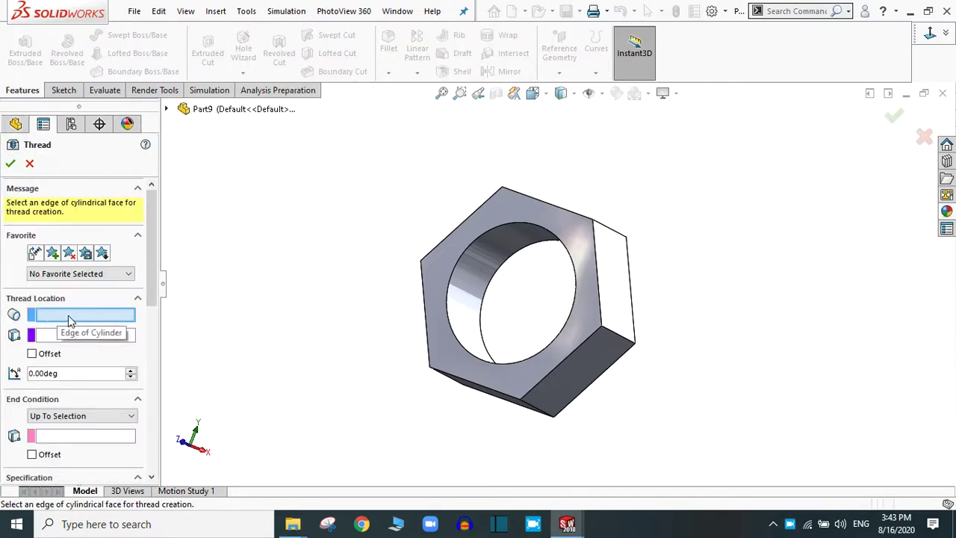
{"action": "left_click", "coordinate": [453, 269]}
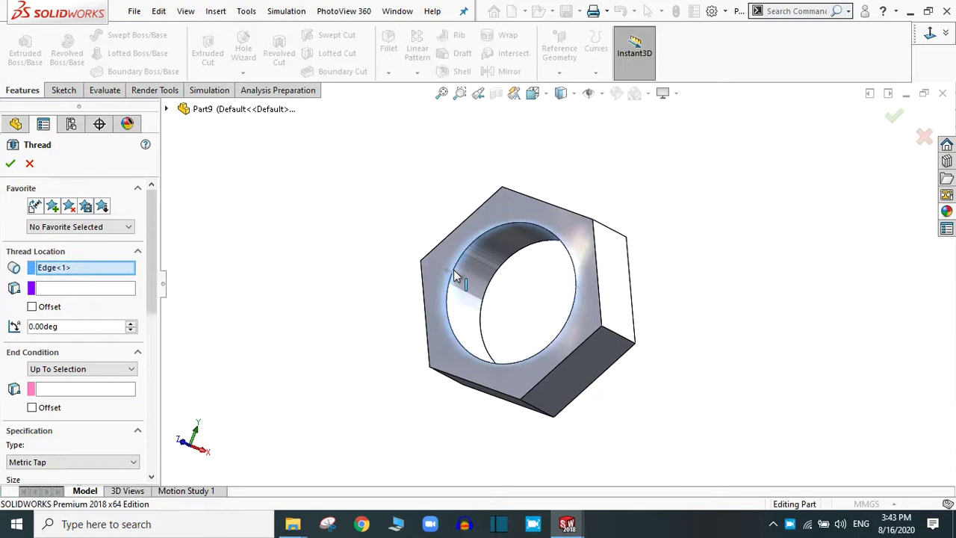
Set the thread's end condition to Up To Selection, ending at the nut's opposite hexagonal face.
{"action": "scroll", "coordinate": [151, 254], "scroll_direction": "down", "scroll_amount": 3}
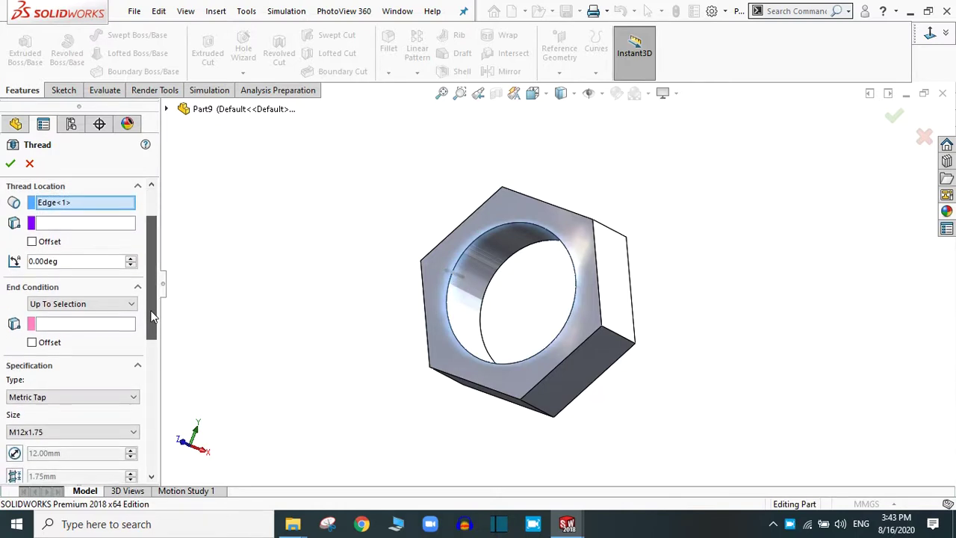
{"action": "left_click", "coordinate": [54, 301]}
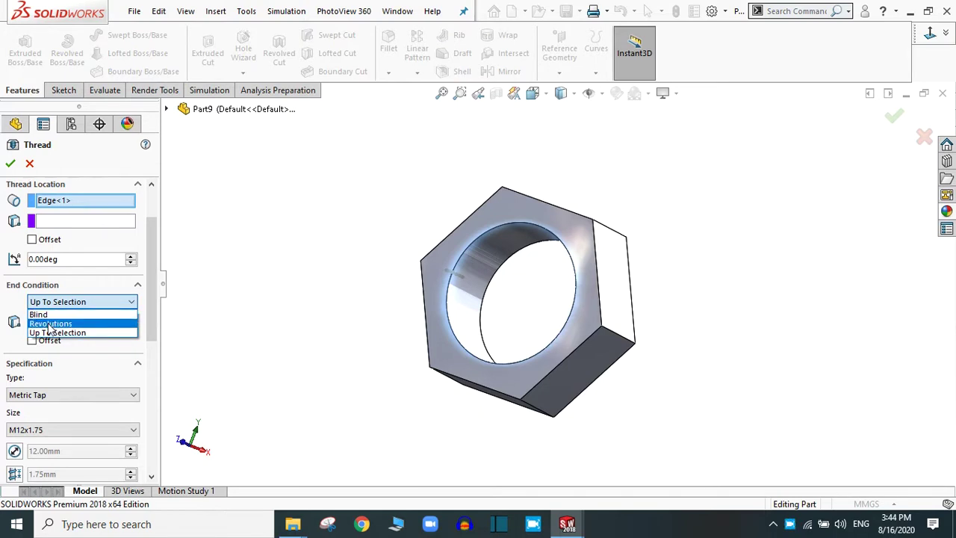
{"action": "left_click", "coordinate": [60, 333]}
{"action": "middle_click_drag", "start_coordinate": [743, 381], "coordinate": [638, 399]}
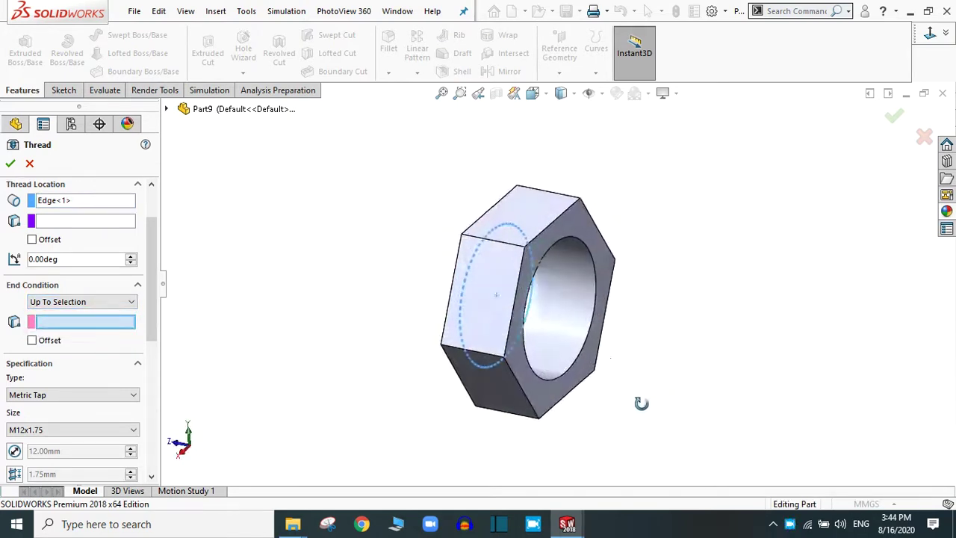
{"action": "left_click", "coordinate": [564, 228]}
{"action": "middle_click_drag", "start_coordinate": [669, 278], "coordinate": [728, 302]}
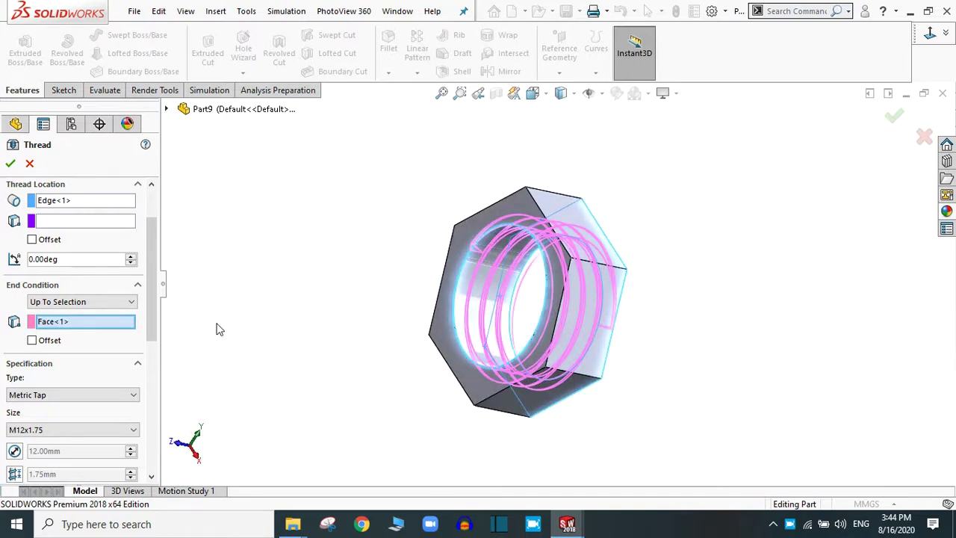
Set the Metric Tap thread size to M12x1.75 and create it as a right-hand cut thread.
{"action": "scroll", "coordinate": [155, 294], "scroll_direction": "down", "scroll_amount": 4}
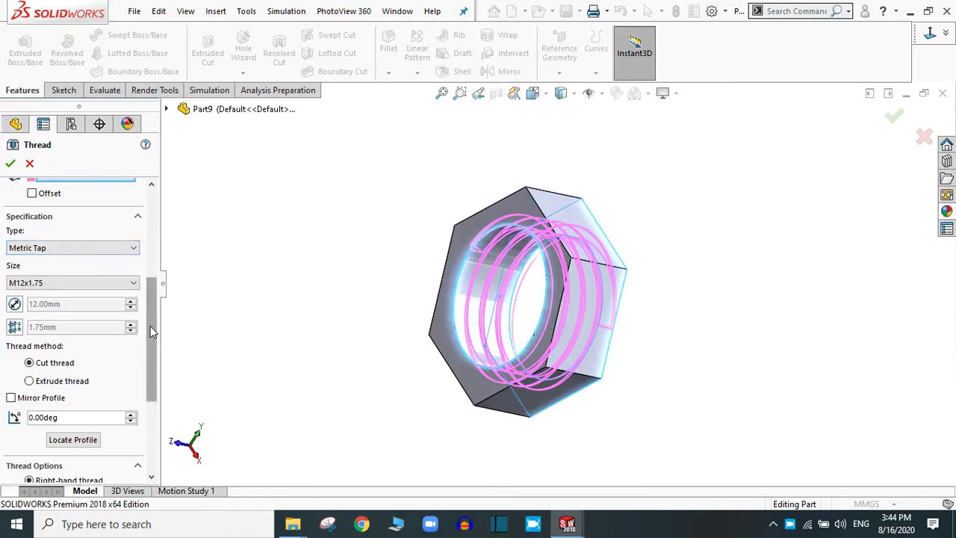
{"action": "scroll", "coordinate": [149, 329], "scroll_direction": "up", "scroll_amount": 1}
{"action": "left_click", "coordinate": [71, 277]}
{"action": "left_click", "coordinate": [70, 276]}
{"action": "left_click_drag", "start_coordinate": [149, 286], "coordinate": [149, 315]}
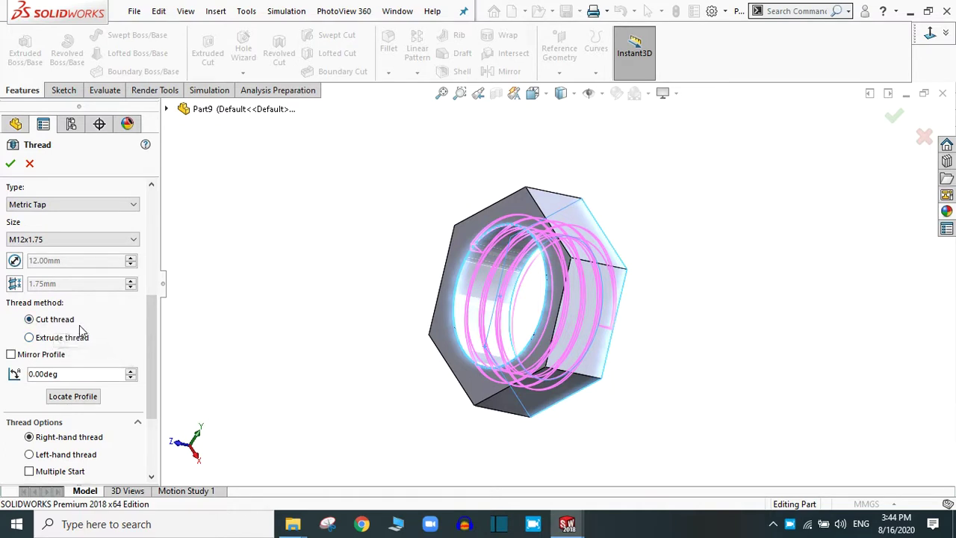
{"action": "left_click_drag", "start_coordinate": [147, 331], "coordinate": [148, 311]}
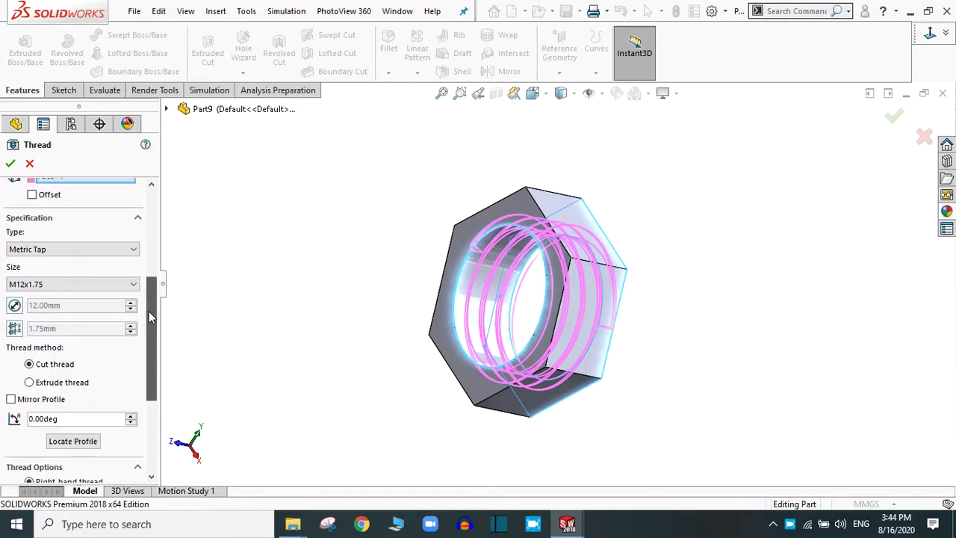
{"action": "left_click", "coordinate": [51, 286]}
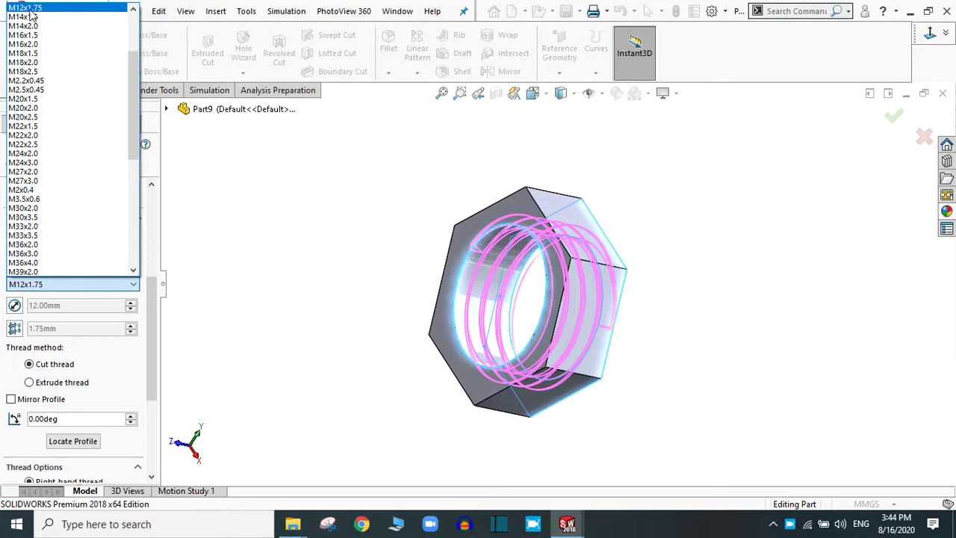
{"action": "left_click", "coordinate": [30, 8]}
{"action": "left_click_drag", "start_coordinate": [149, 306], "coordinate": [148, 367]}
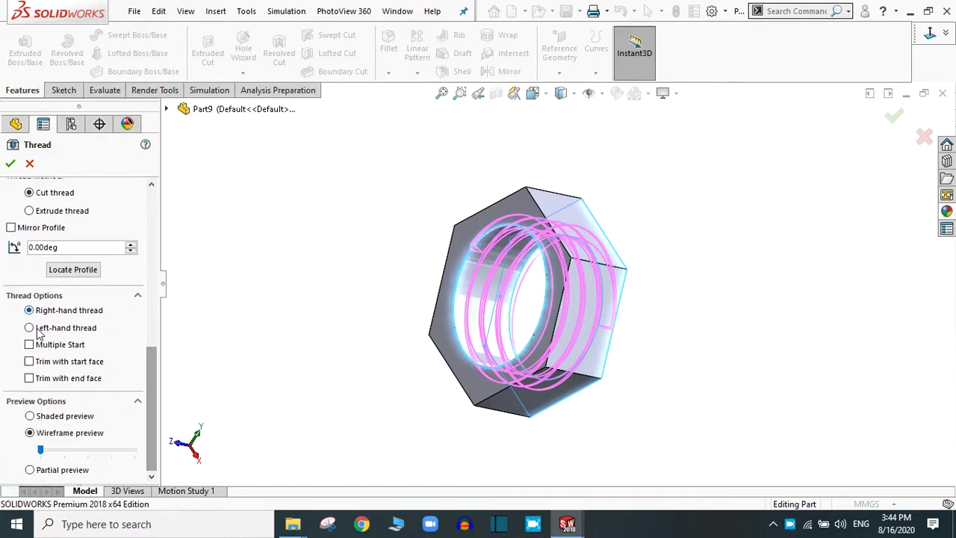
{"action": "left_click_drag", "start_coordinate": [153, 383], "coordinate": [153, 226]}
{"action": "left_click", "coordinate": [10, 163]}
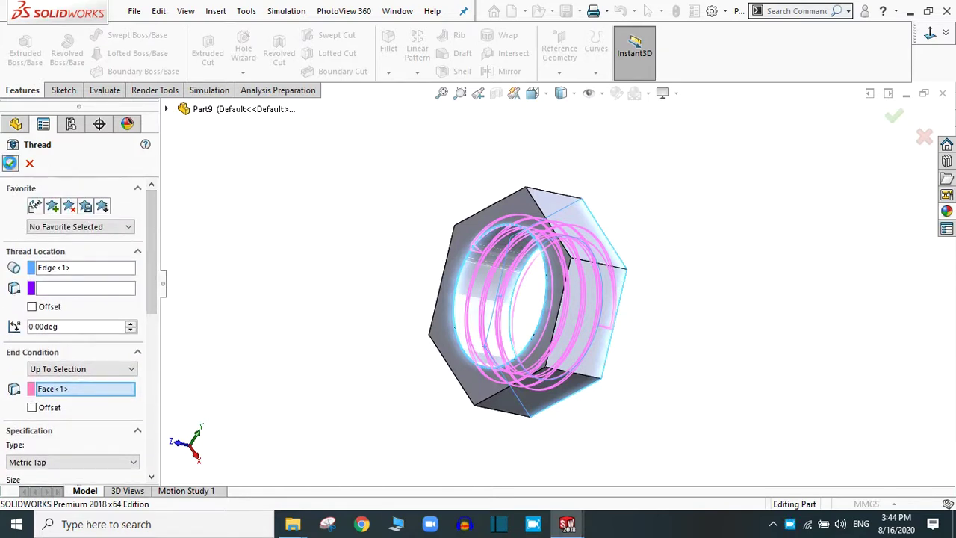
Edit the nut's thread feature to use a start offset from the hole's edge in the reversed direction.
{"action": "middle_click_drag", "start_coordinate": [806, 364], "coordinate": [596, 314]}
{"action": "middle_click_drag", "start_coordinate": [625, 348], "coordinate": [573, 292]}
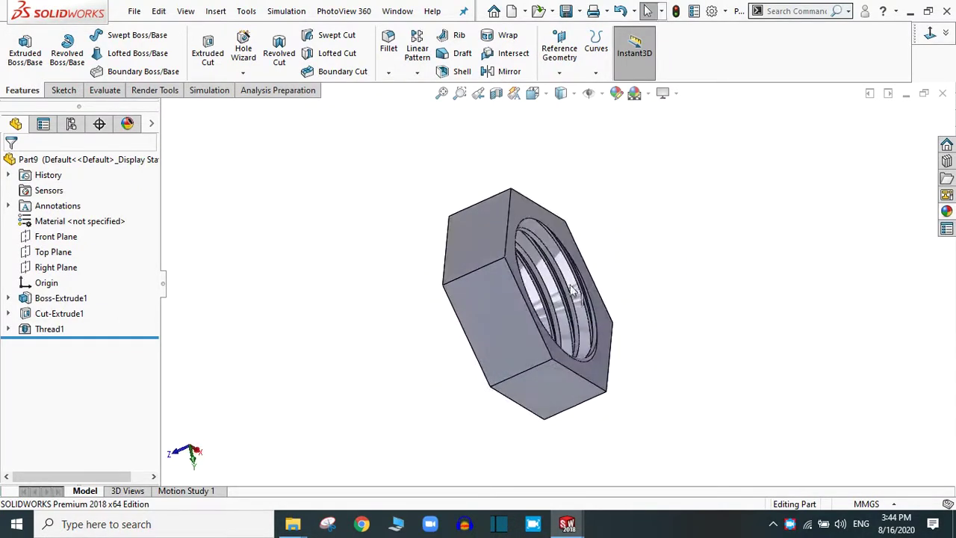
{"action": "middle_click_drag", "start_coordinate": [634, 307], "coordinate": [717, 280]}
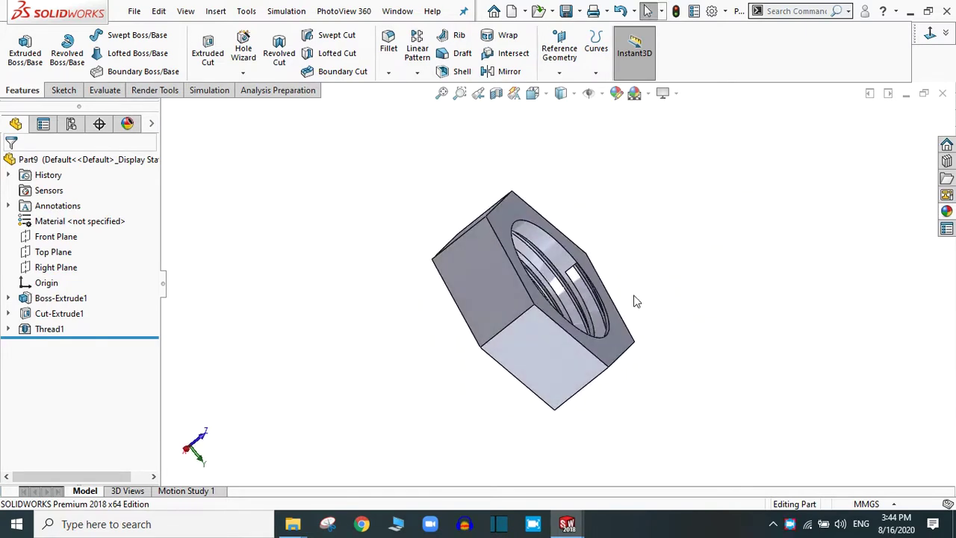
{"action": "scroll", "coordinate": [574, 277], "scroll_direction": "down", "scroll_amount": 4}
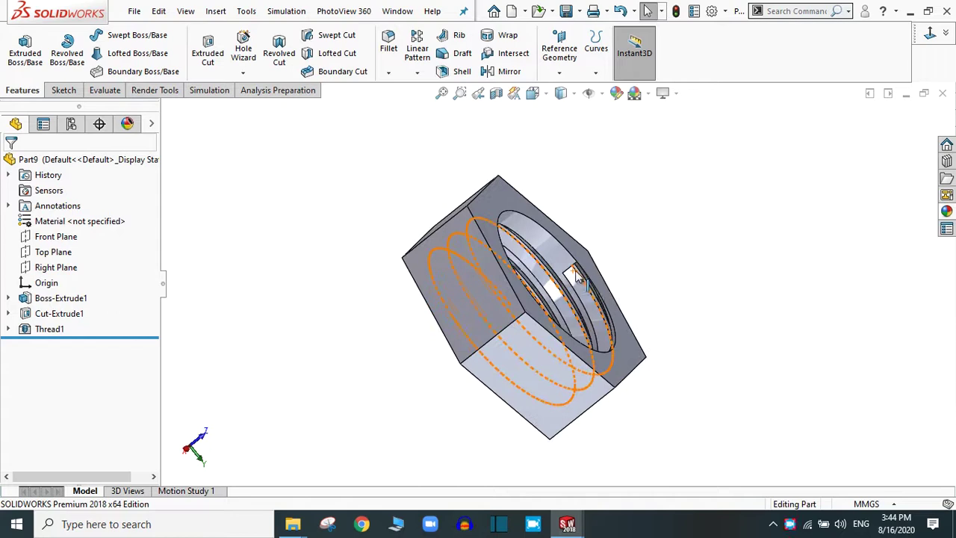
{"action": "middle_click_drag", "start_coordinate": [691, 245], "coordinate": [419, 269]}
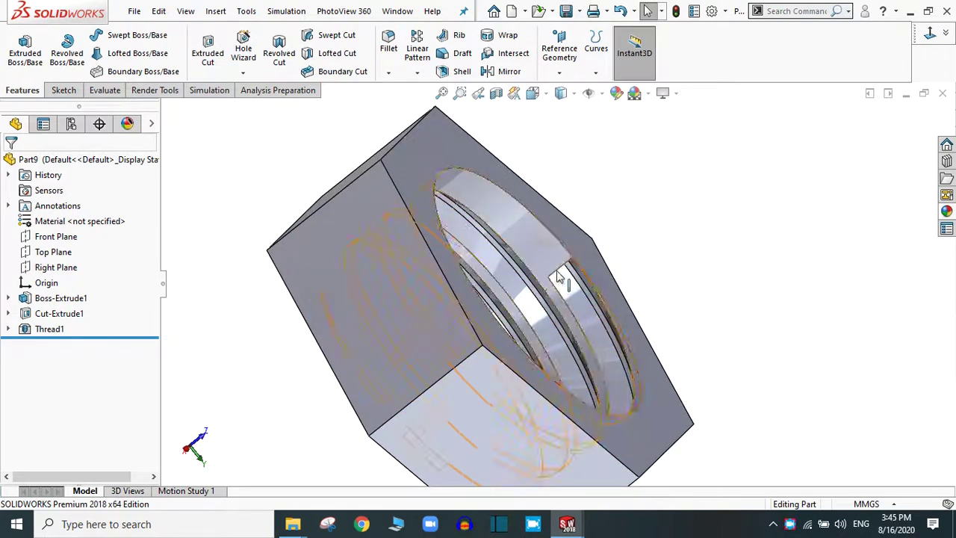
{"action": "scroll", "coordinate": [363, 272], "scroll_direction": "up", "scroll_amount": 3}
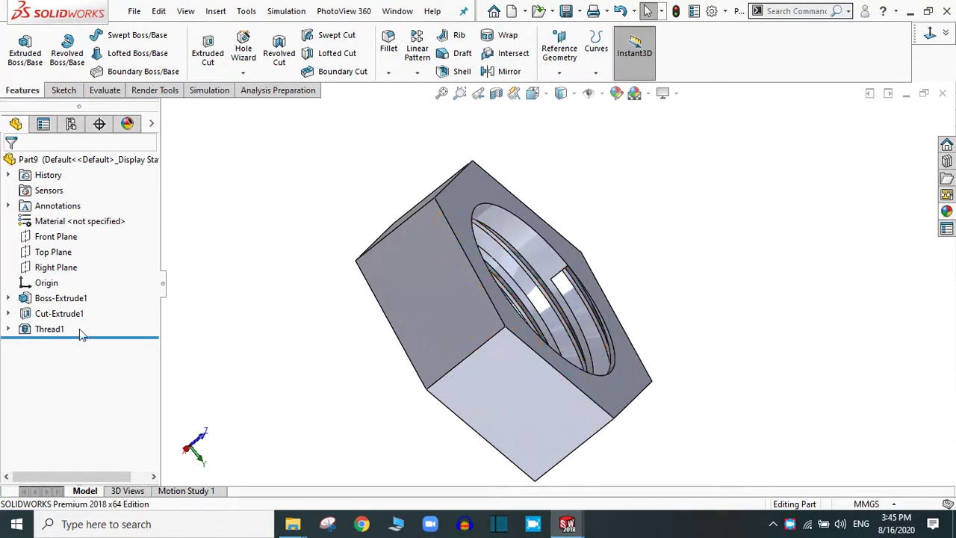
{"action": "left_click", "coordinate": [47, 330]}
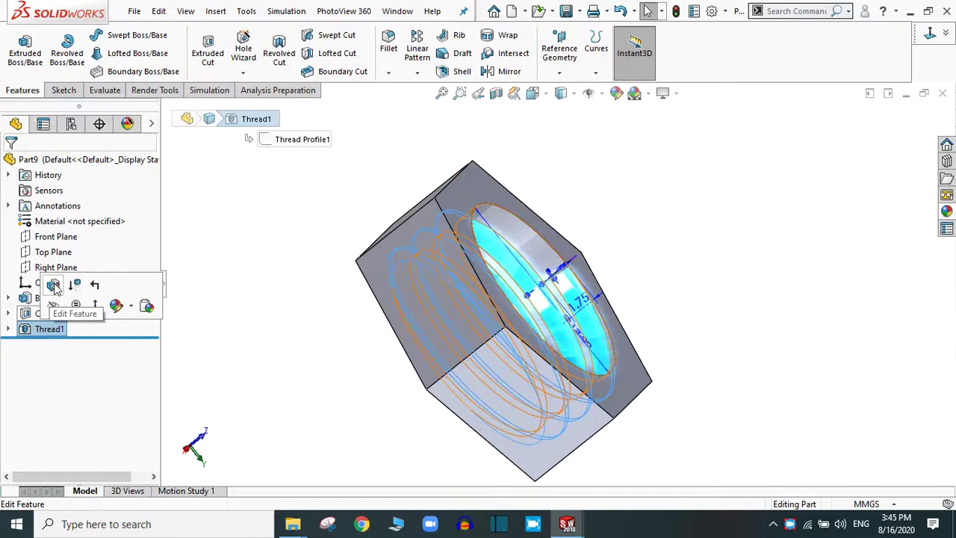
{"action": "left_click", "coordinate": [53, 286]}
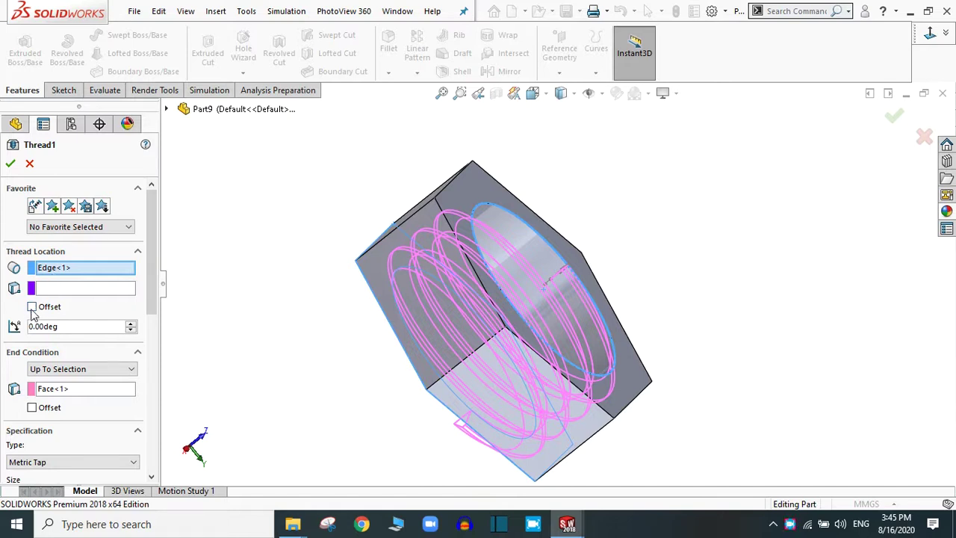
{"action": "left_click", "coordinate": [32, 307]}
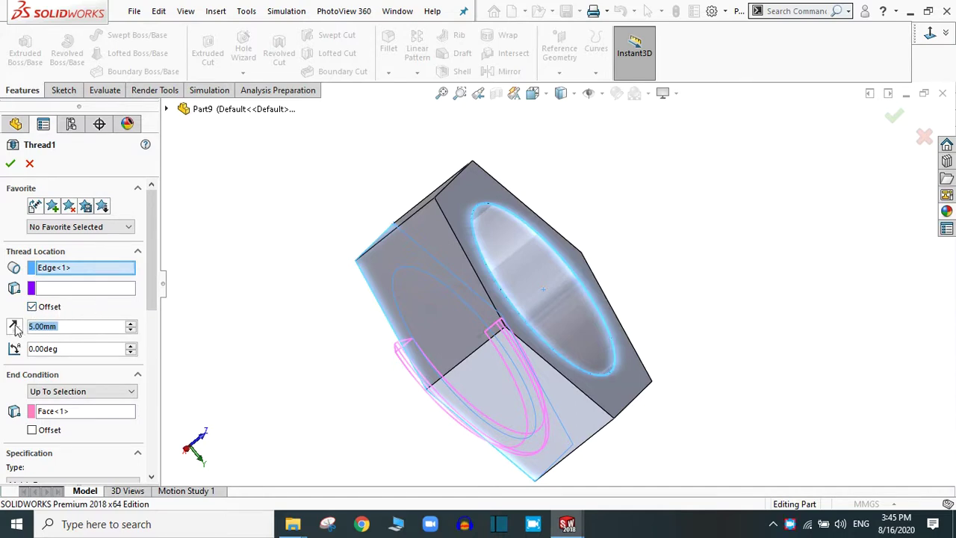
{"action": "left_click", "coordinate": [14, 326]}
{"action": "middle_click_drag", "start_coordinate": [776, 301], "coordinate": [777, 279]}
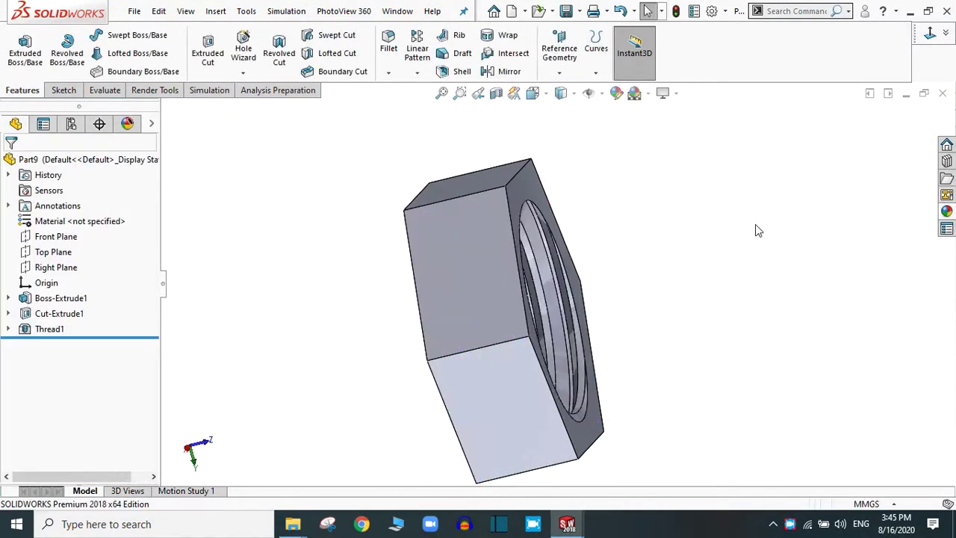
{"action": "middle_click_drag", "start_coordinate": [650, 277], "coordinate": [423, 301]}
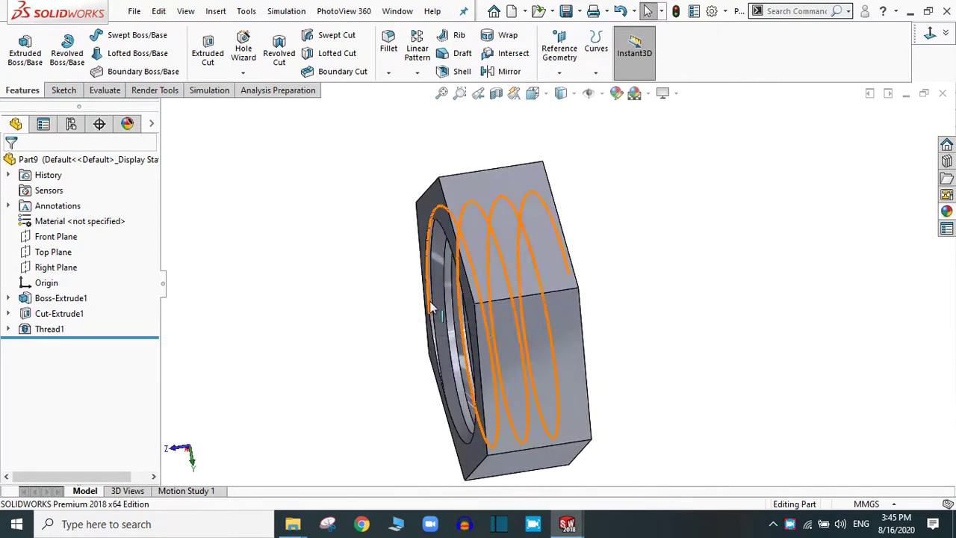